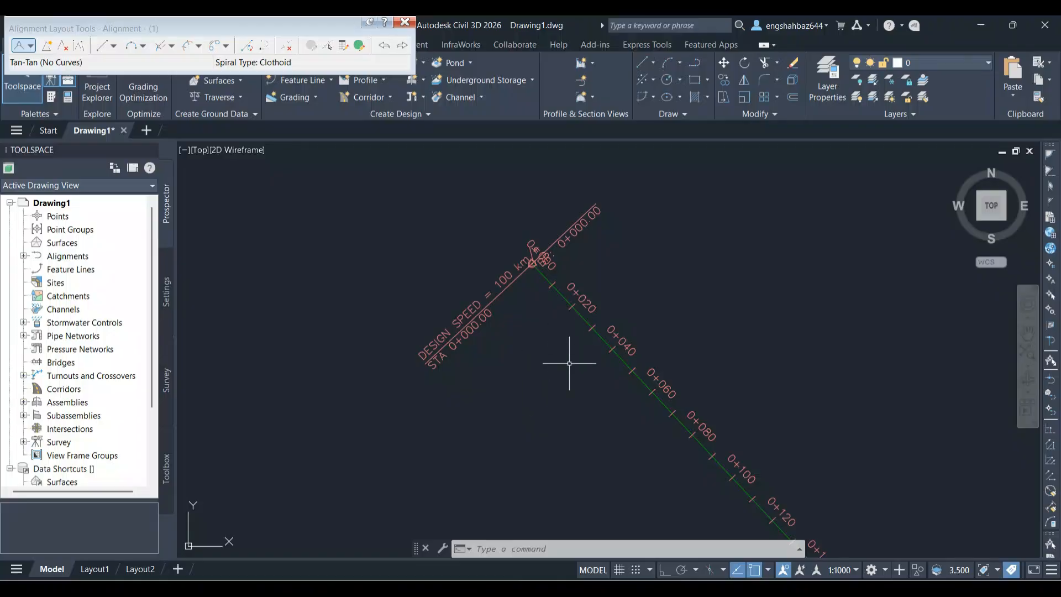
{"action": "left_click_drag", "start_coordinate": [569, 362], "coordinate": [549, 327]}
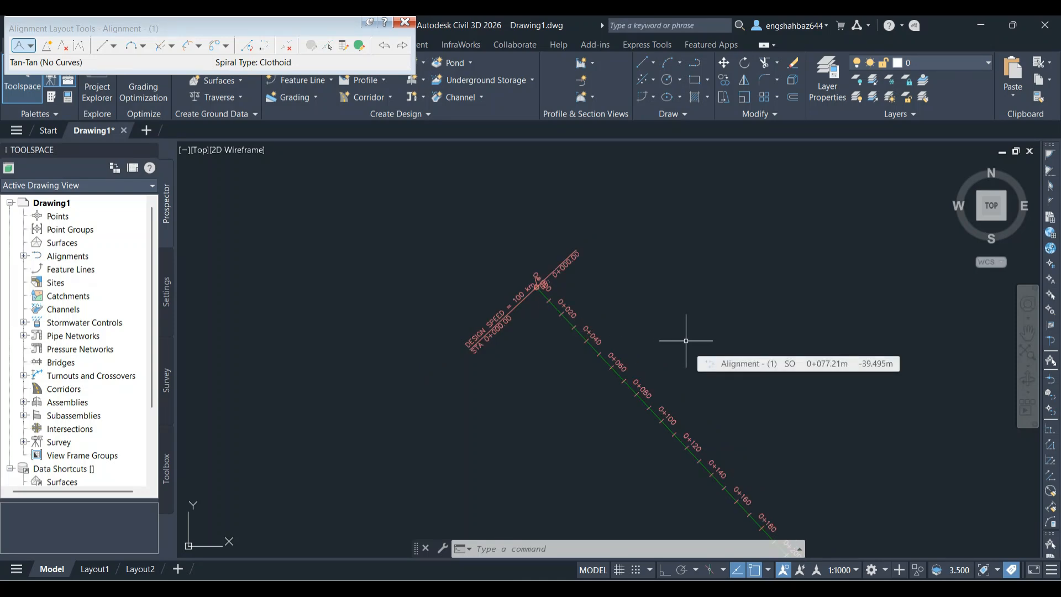
{"action": "scroll", "coordinate": [616, 333], "scroll_direction": "down", "scroll_amount": 4}
{"action": "scroll", "coordinate": [645, 390], "scroll_direction": "up", "scroll_amount": 4}
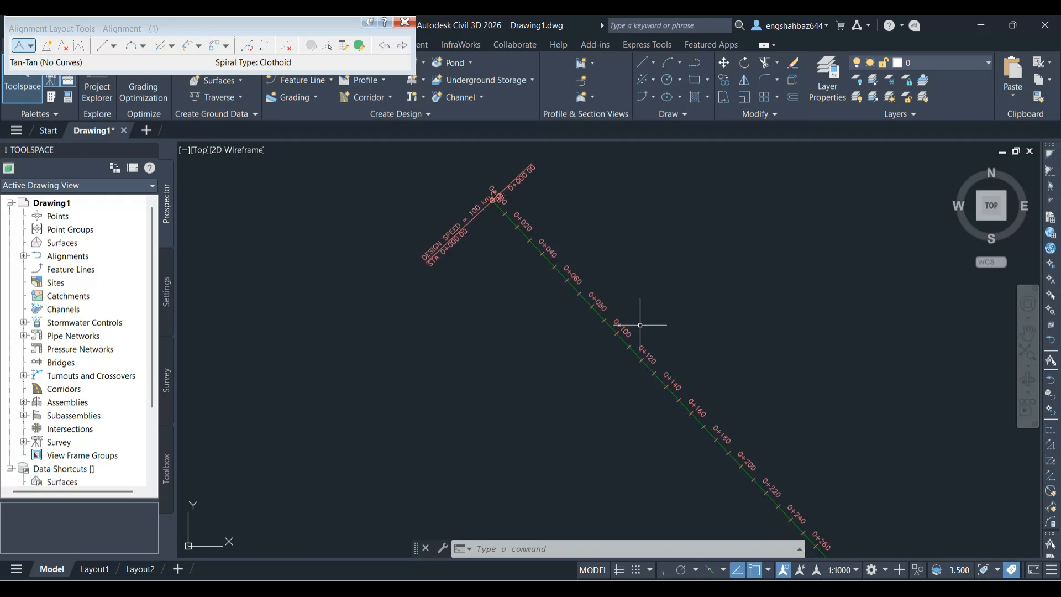
{"action": "scroll", "coordinate": [638, 321], "scroll_direction": "down", "scroll_amount": 2}
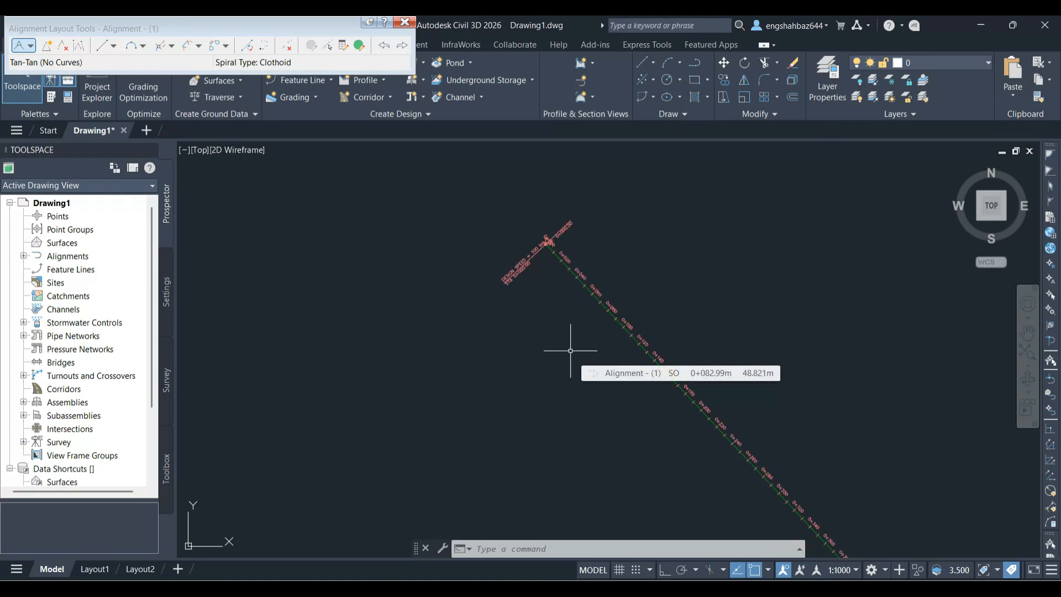
{"action": "scroll", "coordinate": [507, 361], "scroll_direction": "down", "scroll_amount": 2}
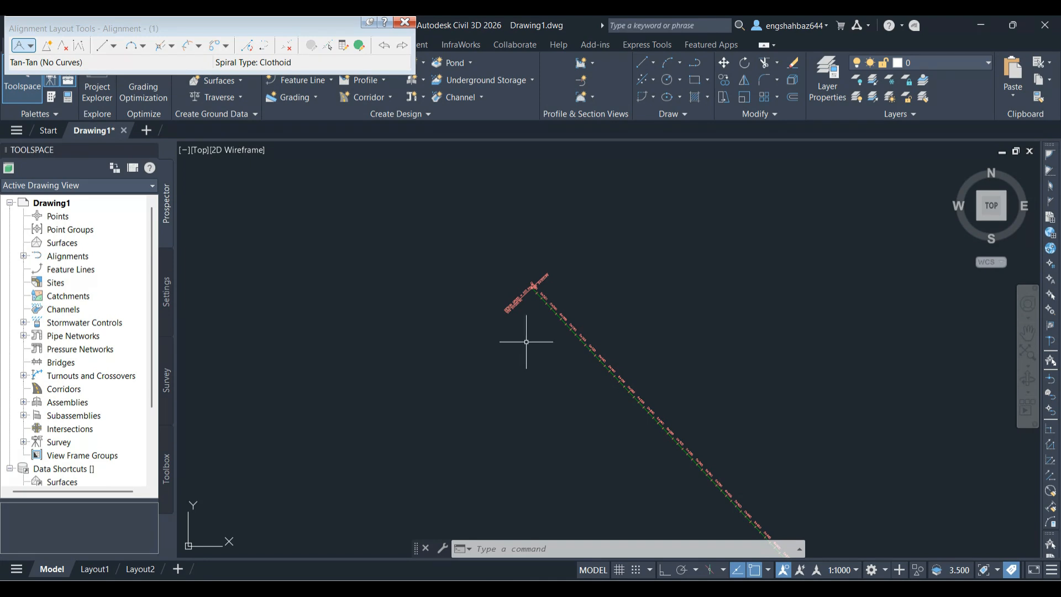
{"action": "scroll", "coordinate": [542, 332], "scroll_direction": "up", "scroll_amount": 2}
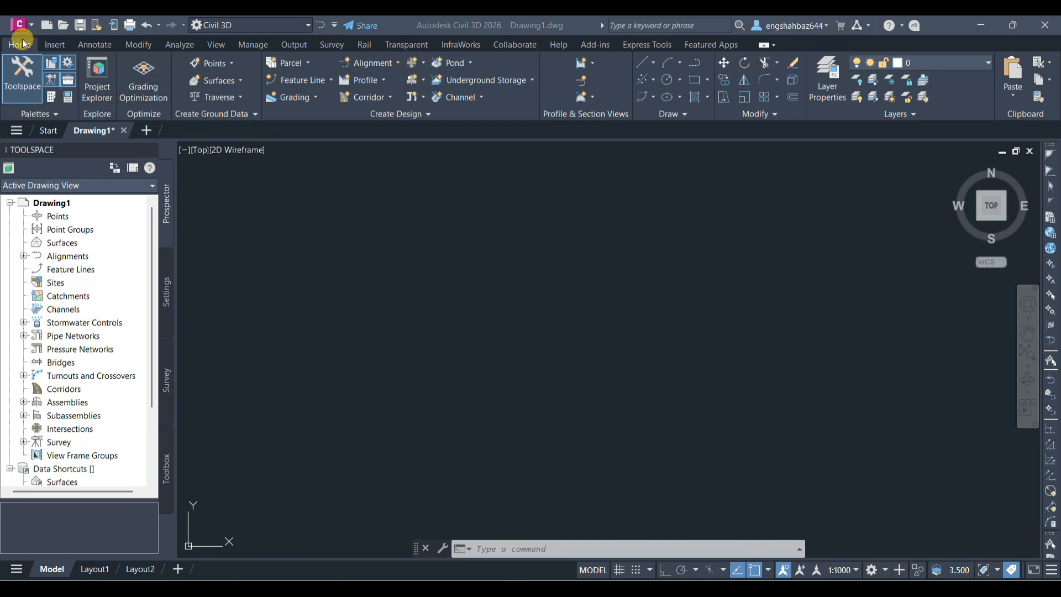
{"action": "left_click", "coordinate": [377, 64]}
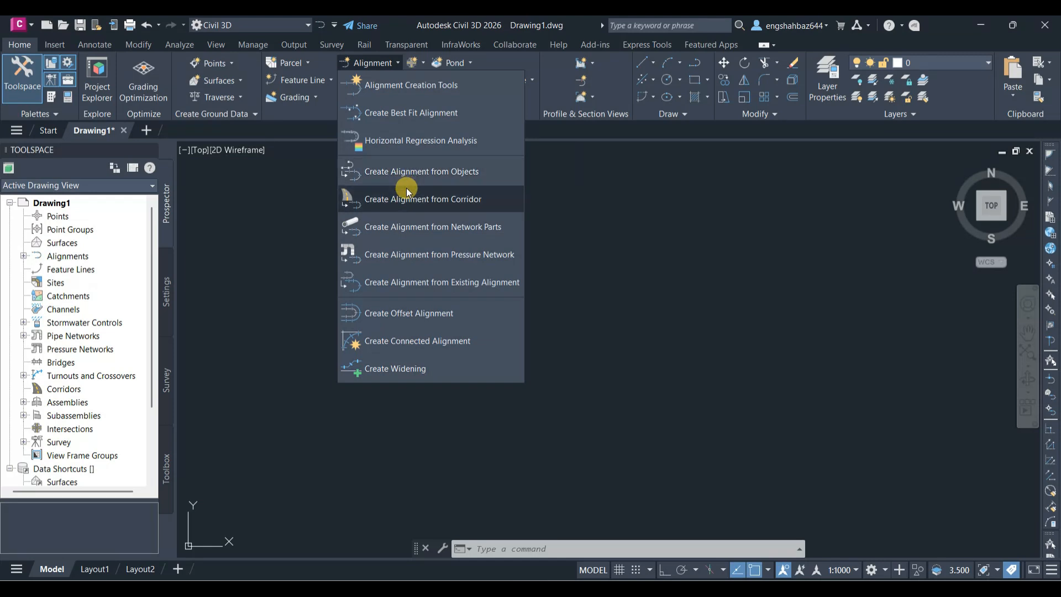
{"action": "left_click", "coordinate": [292, 246]}
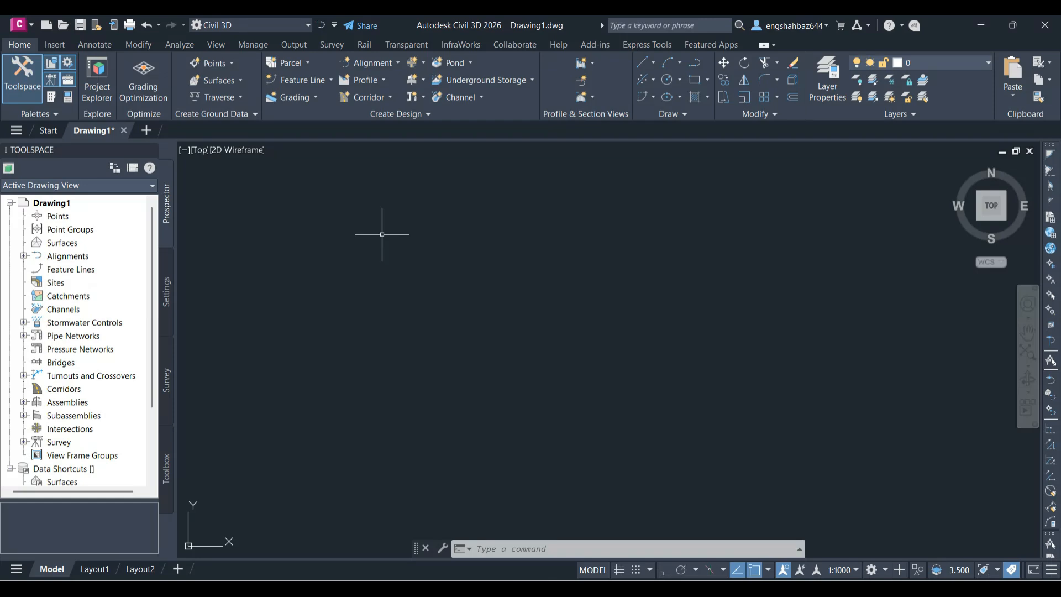
Step: Draw a single-segment polyline about 144,424 m long, sloping down to the right at about 47 degrees
{"action": "type", "text": "P"}
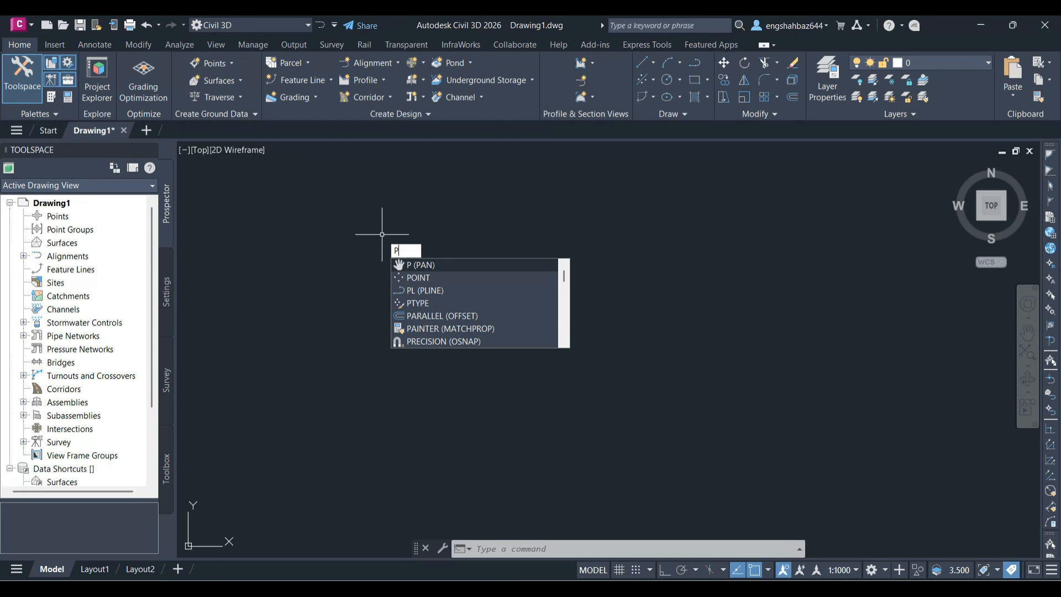
{"action": "type", "text": "L"}
{"action": "key", "text": "super+w"}
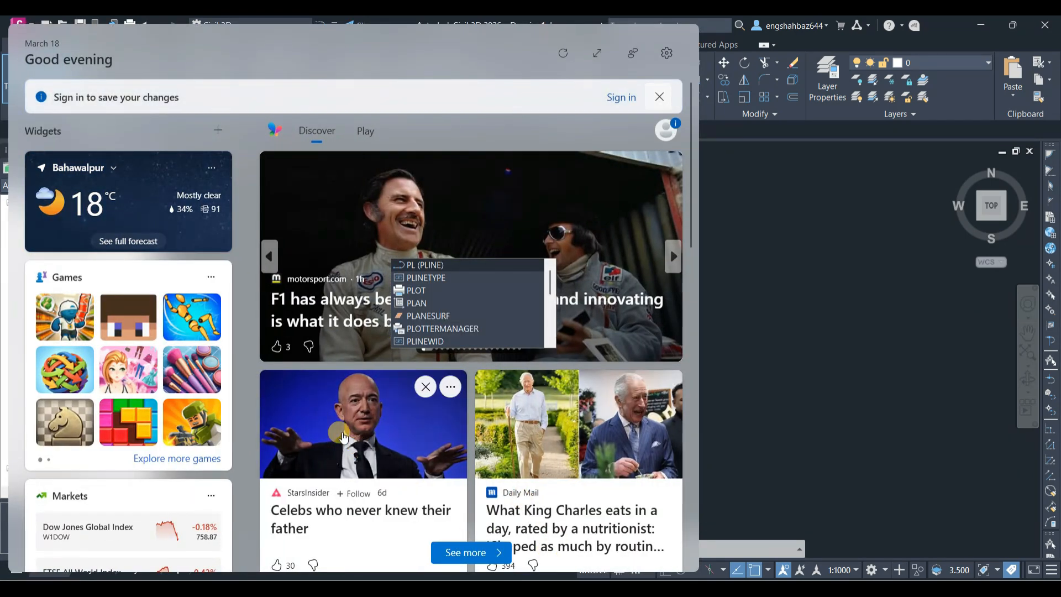
{"action": "left_click", "coordinate": [775, 365]}
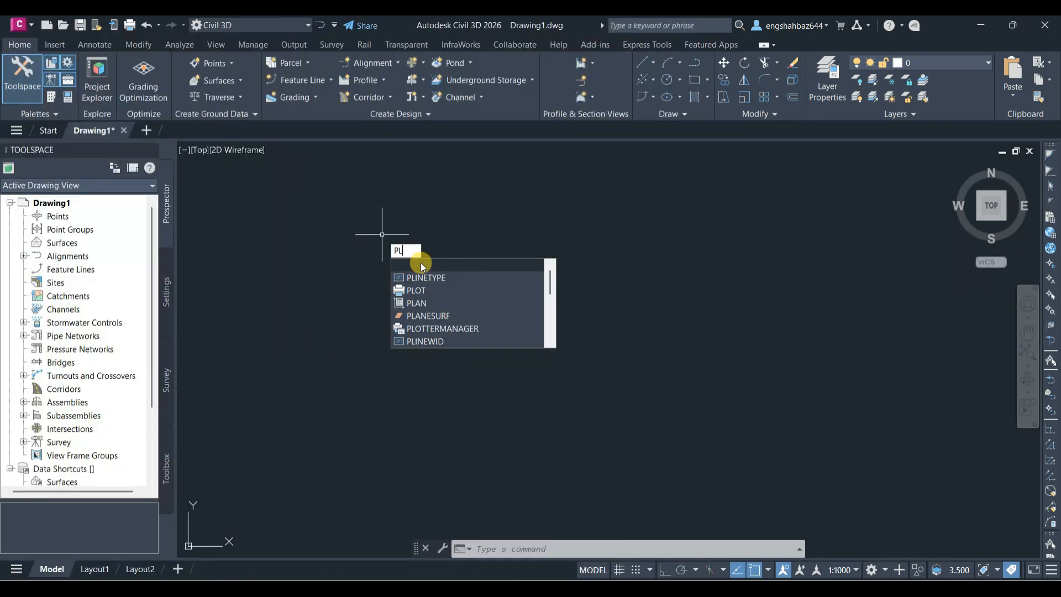
{"action": "key", "text": "Return"}
{"action": "left_click", "coordinate": [300, 273]}
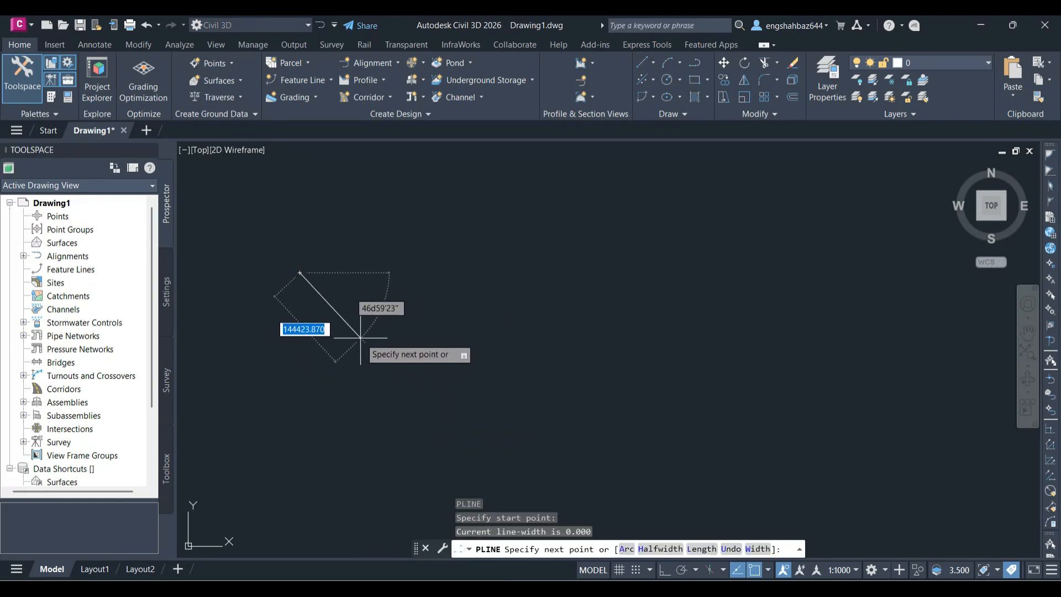
{"action": "left_click", "coordinate": [360, 336]}
{"action": "key", "text": "Return"}
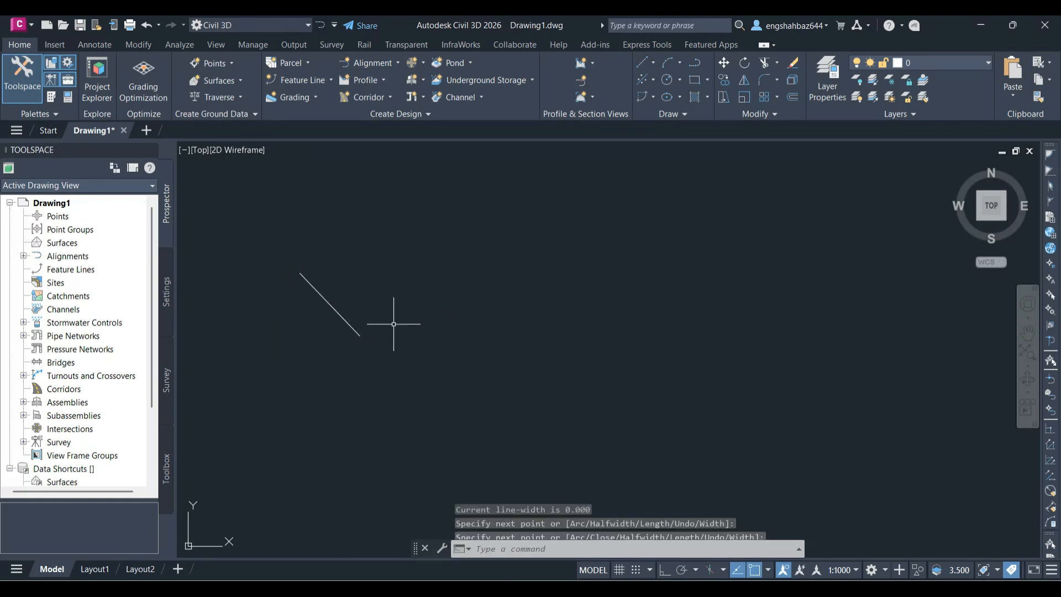
{"action": "scroll", "coordinate": [291, 296], "scroll_direction": "up", "scroll_amount": 4}
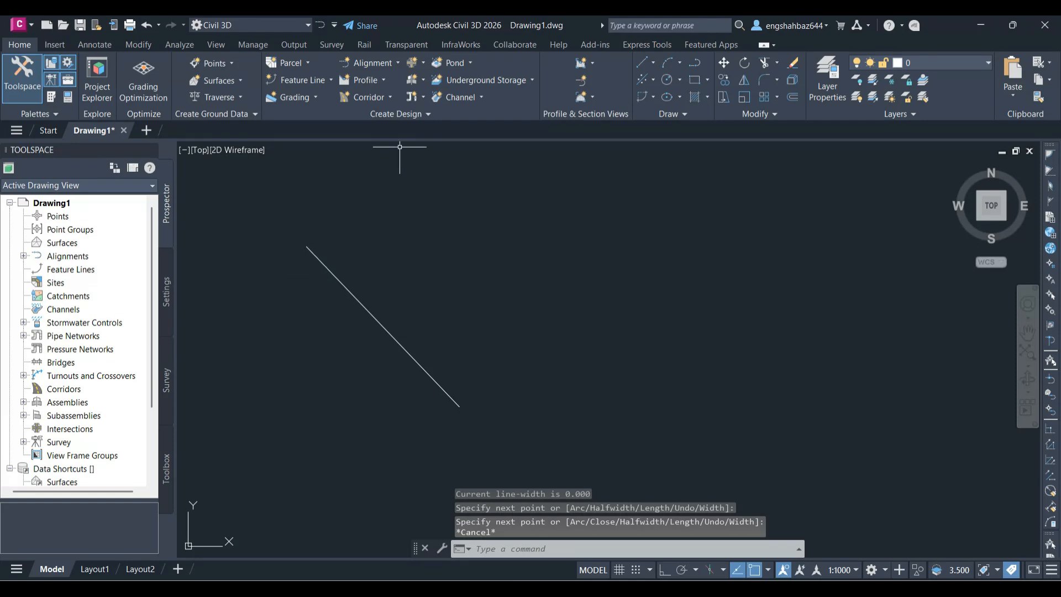
{"action": "left_click", "coordinate": [368, 63]}
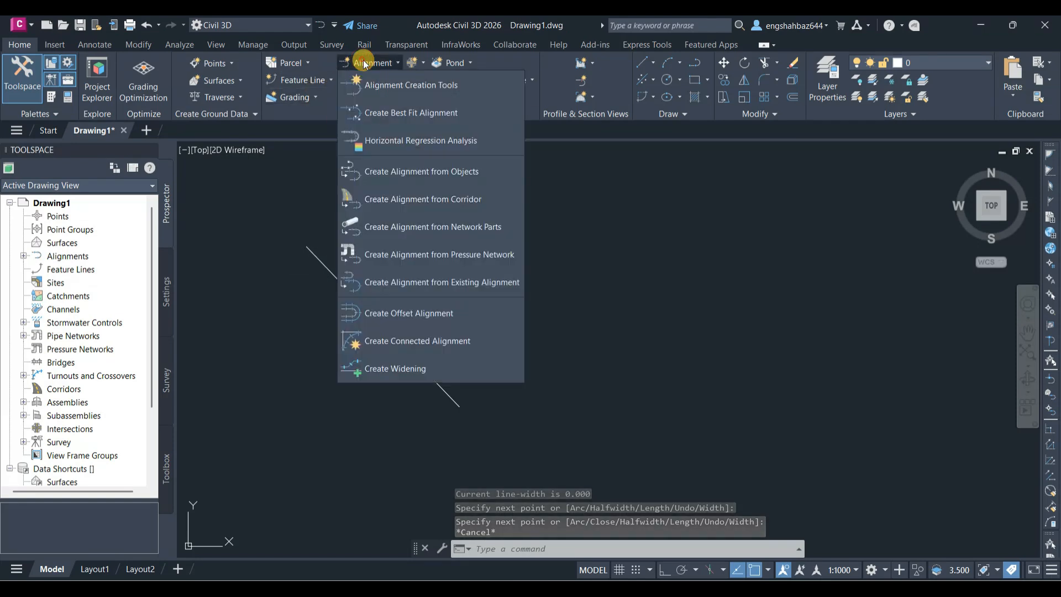
{"action": "left_click", "coordinate": [374, 87]}
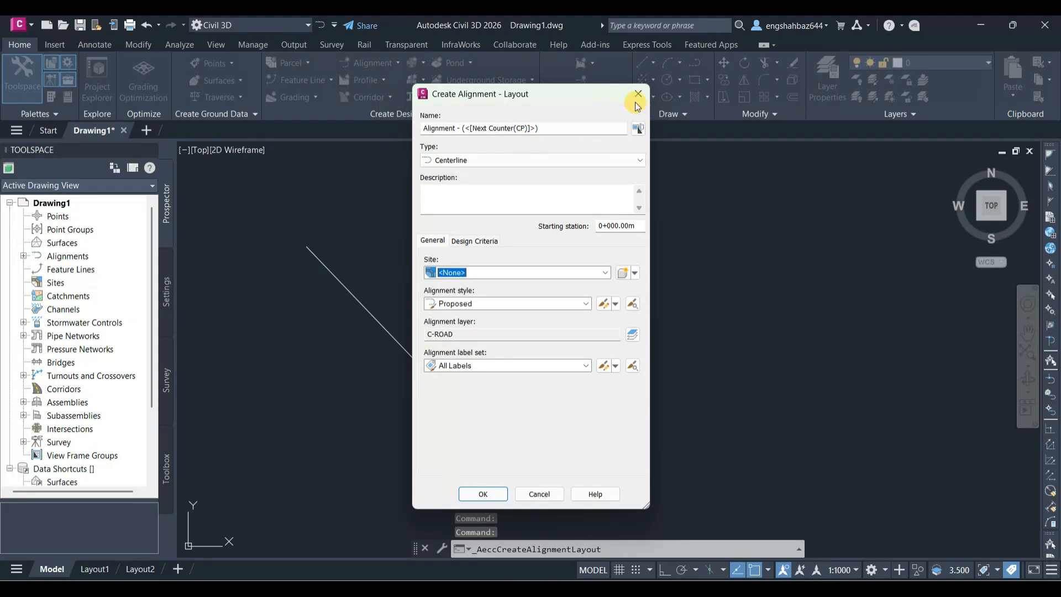
{"action": "left_click", "coordinate": [634, 95]}
Step: Start Create Alignment from Objects on the drawn polyline and accept its default direction
{"action": "left_click", "coordinate": [358, 66]}
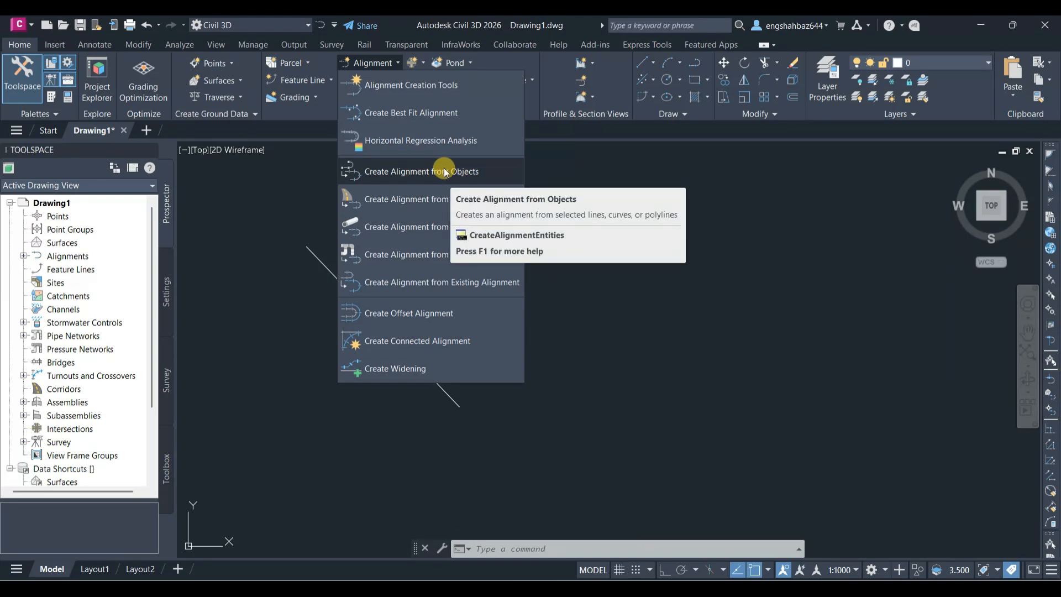
{"action": "left_click", "coordinate": [411, 173]}
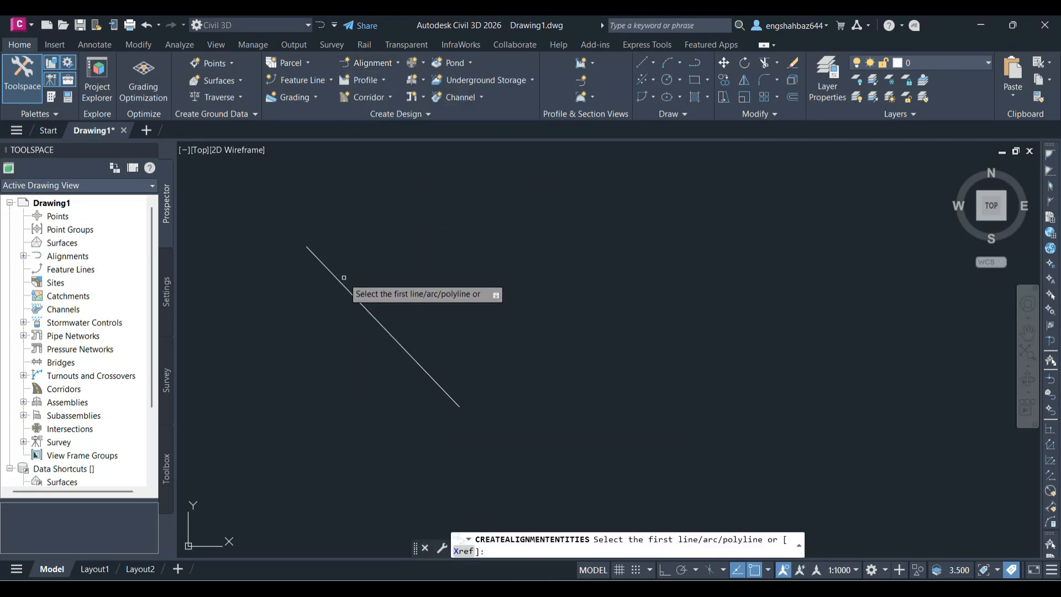
{"action": "left_click", "coordinate": [339, 281]}
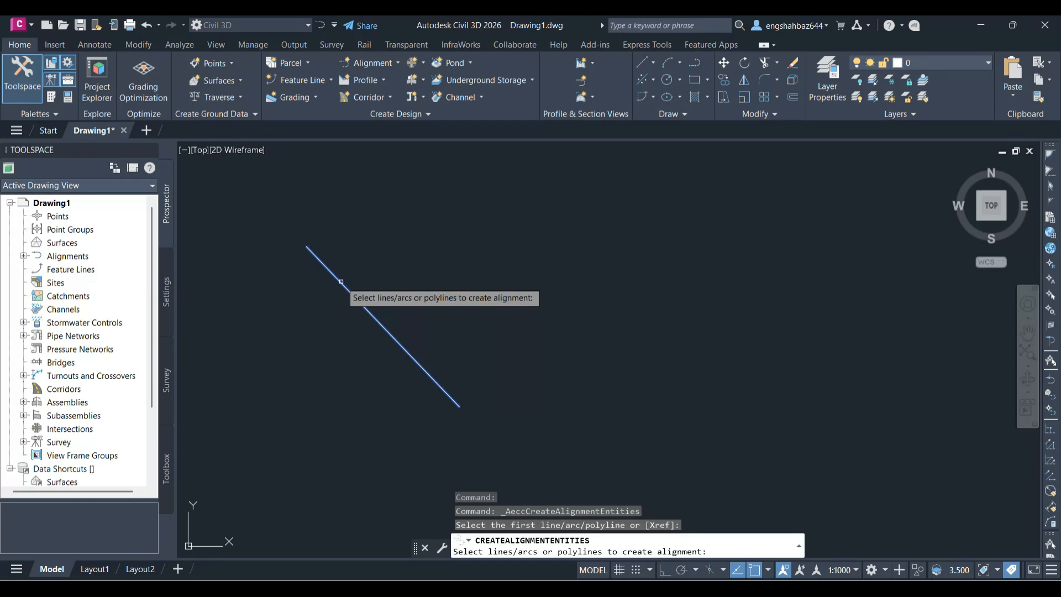
{"action": "key", "text": "Return"}
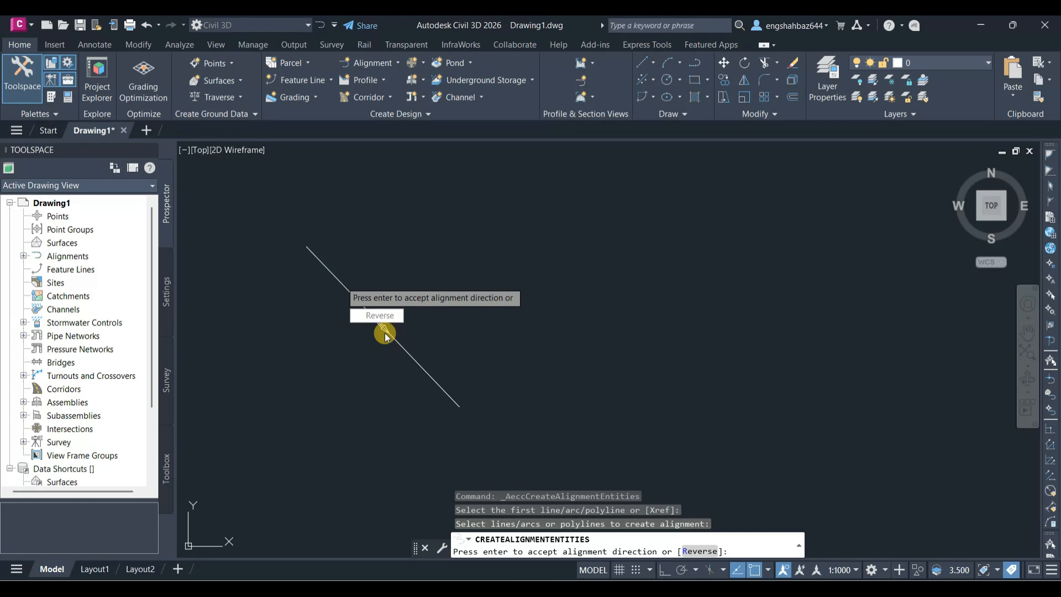
{"action": "key", "text": "Return"}
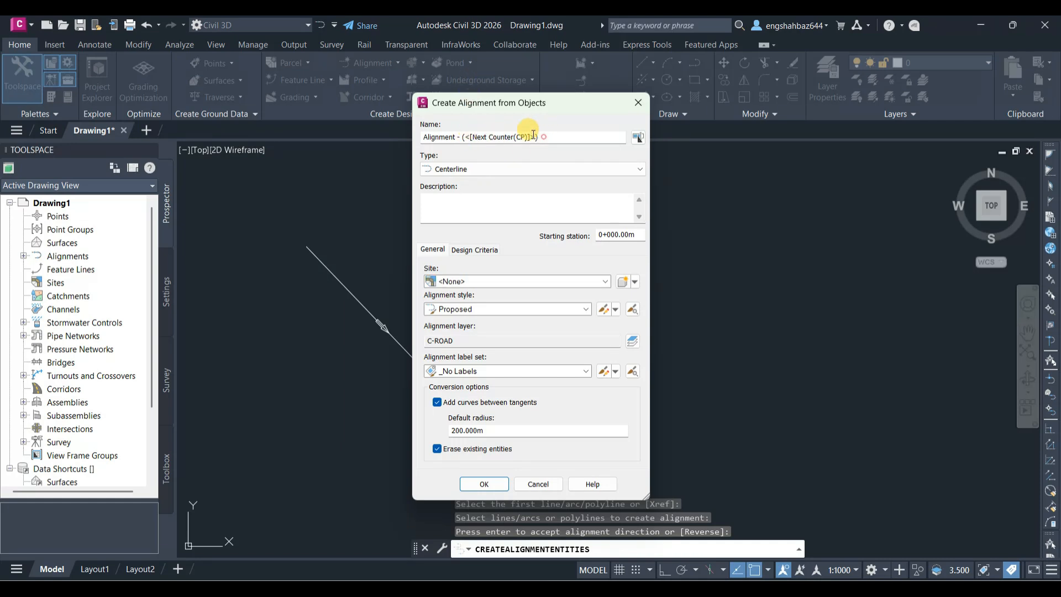
Step: Set the new alignment's type to Centerline, keeping the default name template
{"action": "left_click_drag", "start_coordinate": [539, 137], "coordinate": [470, 134]}
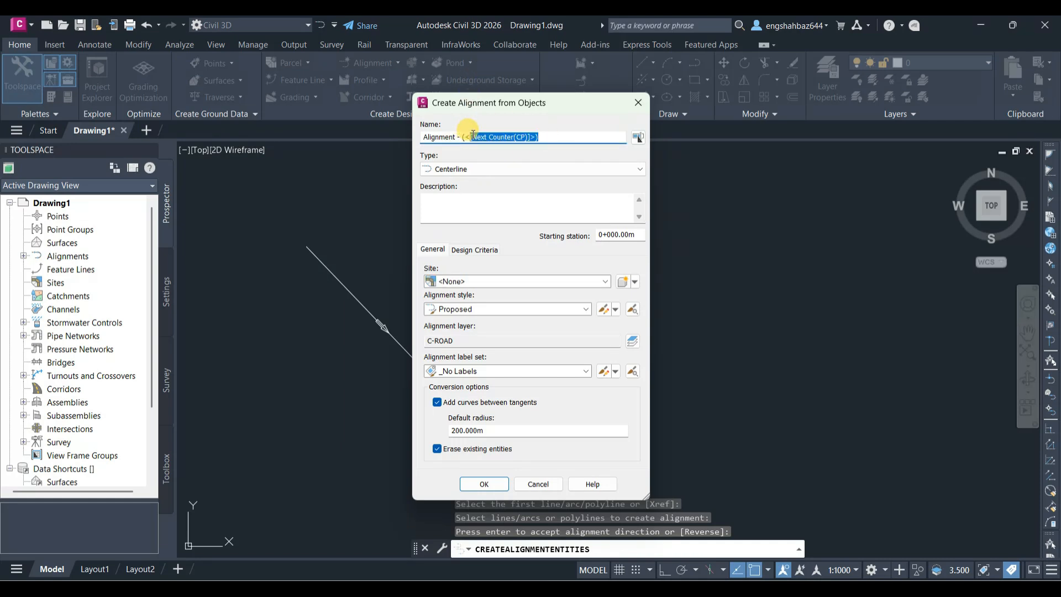
{"action": "left_click_drag", "start_coordinate": [472, 136], "coordinate": [469, 137]}
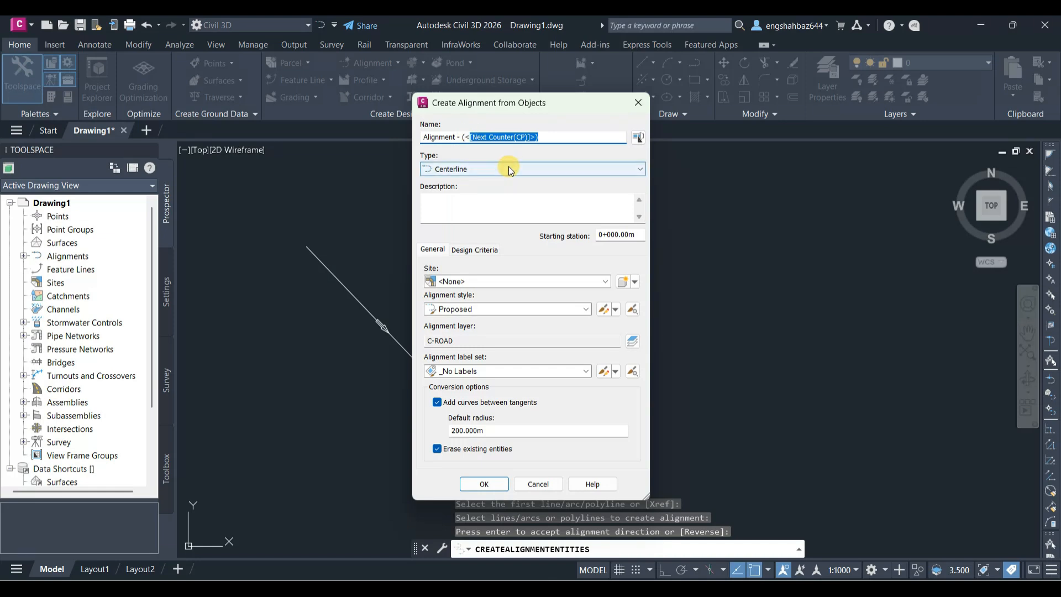
{"action": "left_click", "coordinate": [457, 170]}
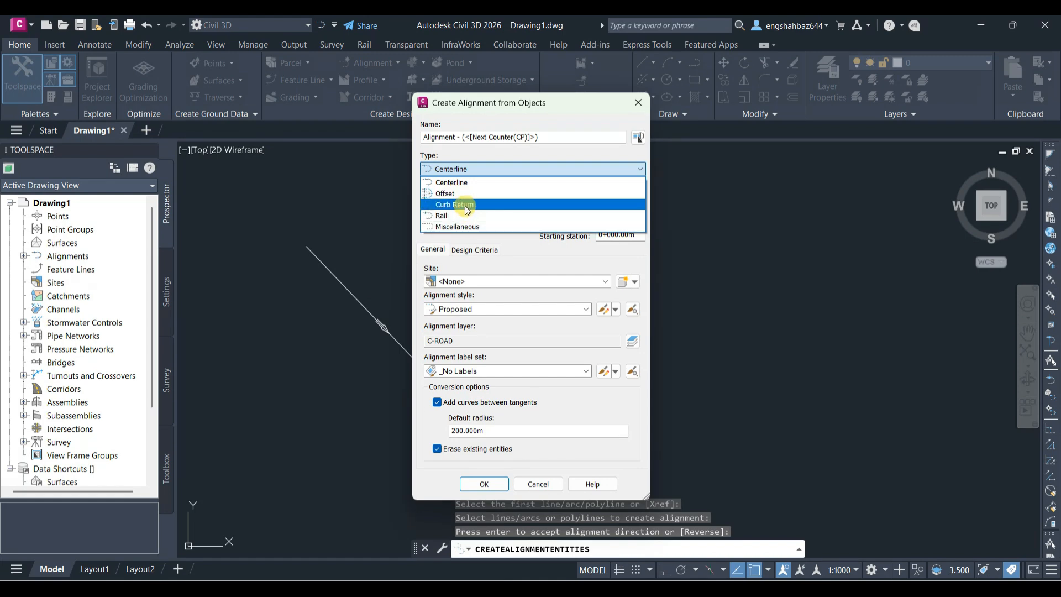
{"action": "left_click", "coordinate": [463, 182]}
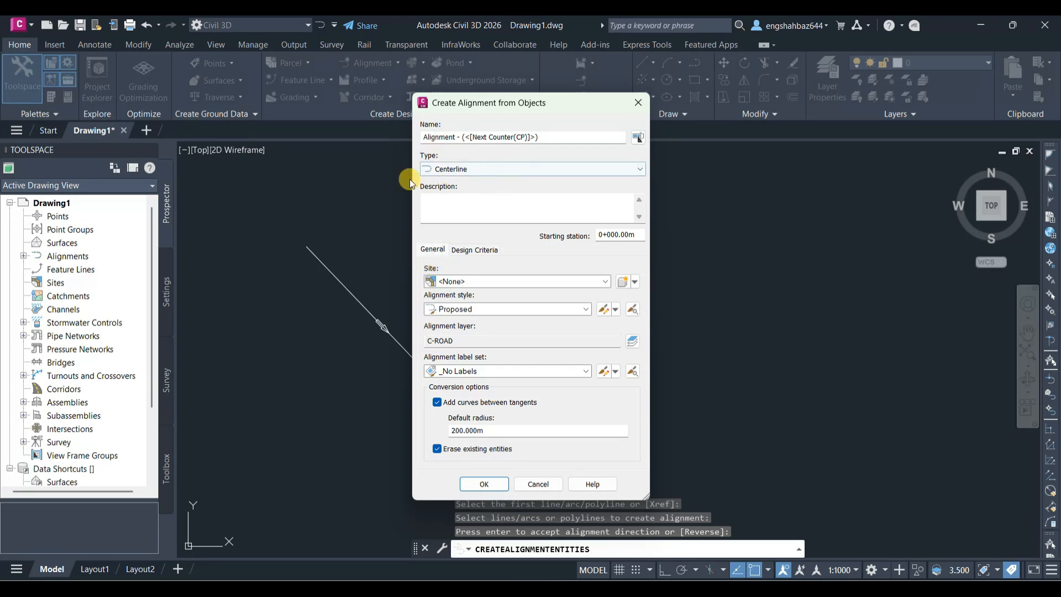
Step: Review the alignment's description, design criteria, site and alignment style settings
{"action": "left_click", "coordinate": [449, 209]}
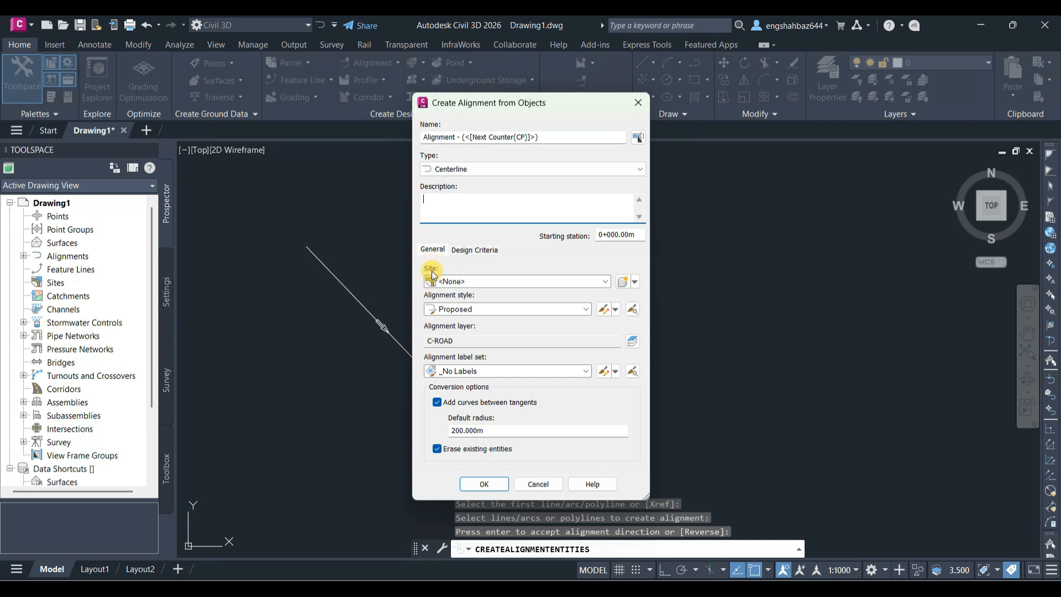
{"action": "left_click", "coordinate": [474, 250]}
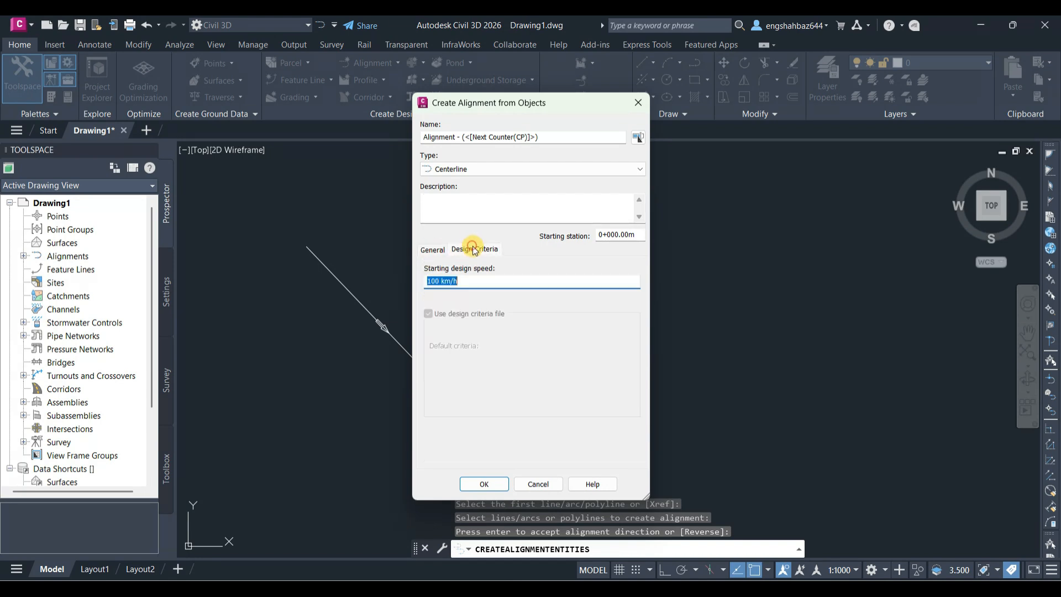
{"action": "left_click", "coordinate": [435, 256]}
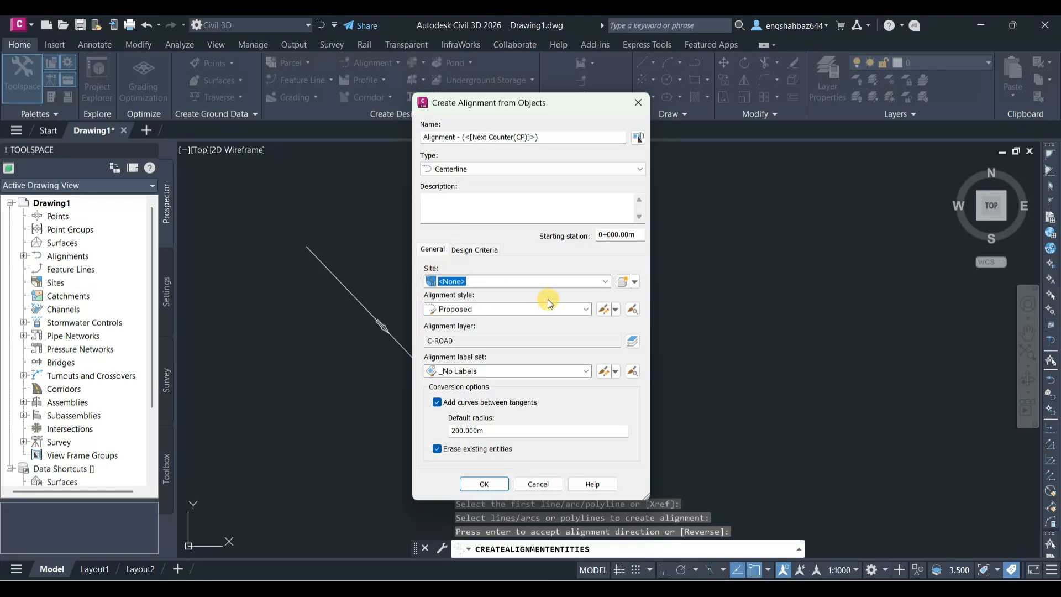
{"action": "left_click", "coordinate": [605, 285]}
{"action": "left_click", "coordinate": [606, 284]}
{"action": "left_click", "coordinate": [602, 283]}
{"action": "left_click", "coordinate": [529, 325]}
{"action": "left_click", "coordinate": [503, 310]}
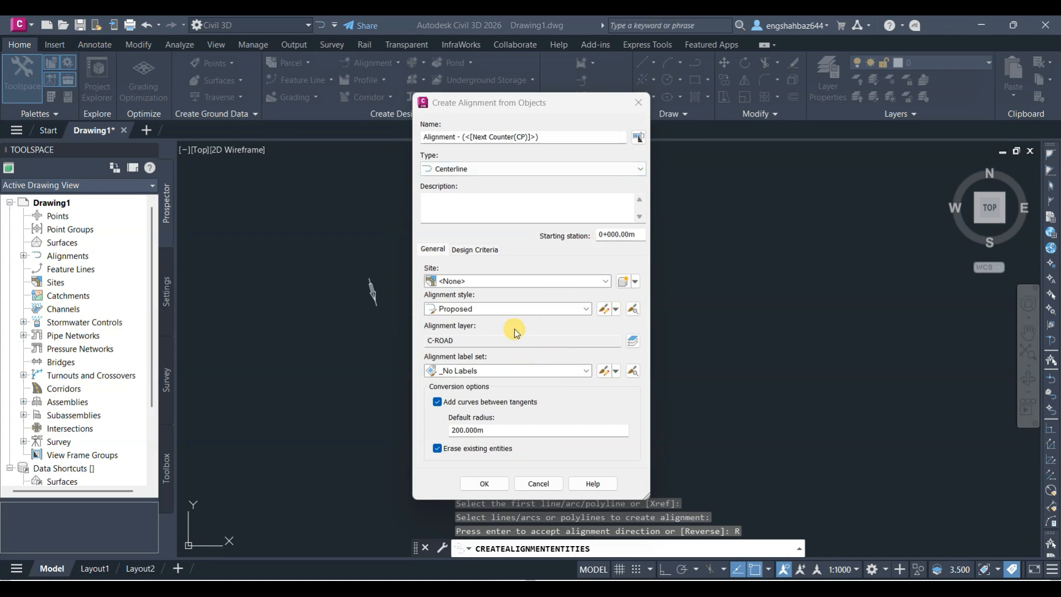
Step: Set the alignment label set to Major and Minor only, and disable adding curves between tangents and erasing existing entities
{"action": "left_click", "coordinate": [477, 371]}
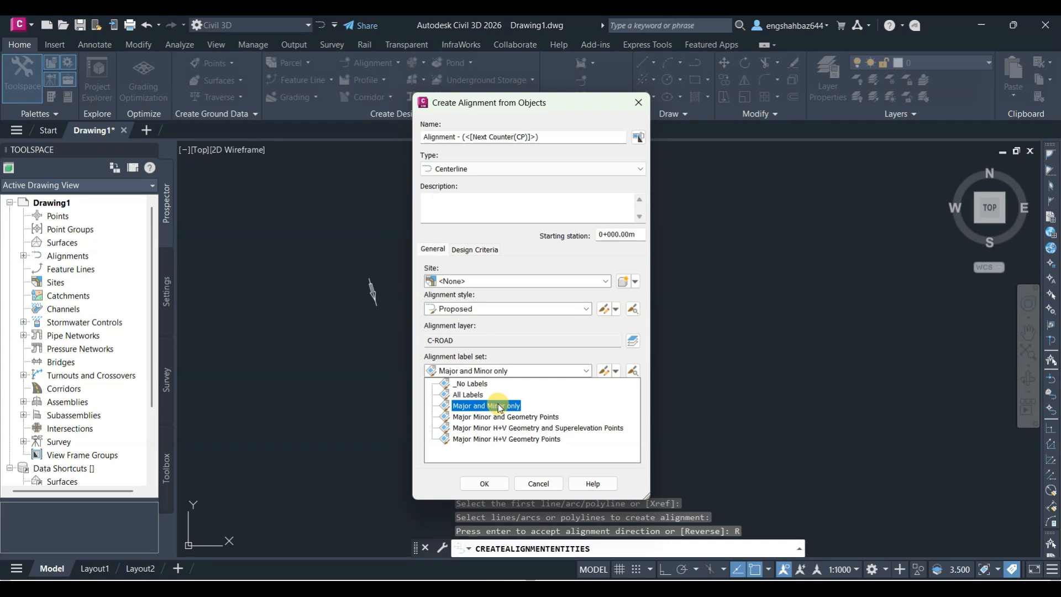
{"action": "left_click", "coordinate": [492, 395]}
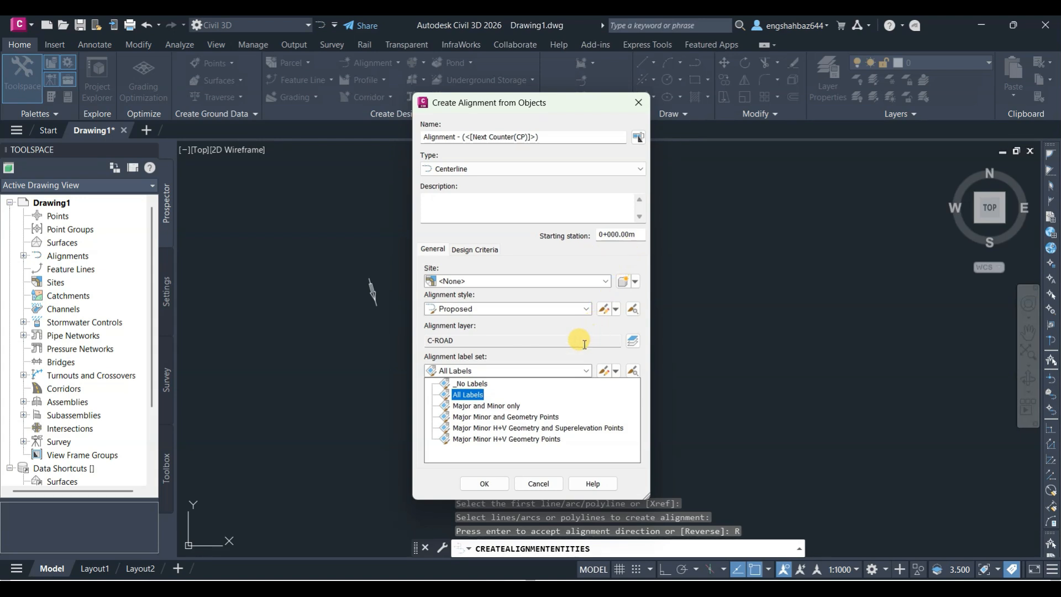
{"action": "left_click", "coordinate": [501, 407]}
{"action": "left_click", "coordinate": [499, 407]}
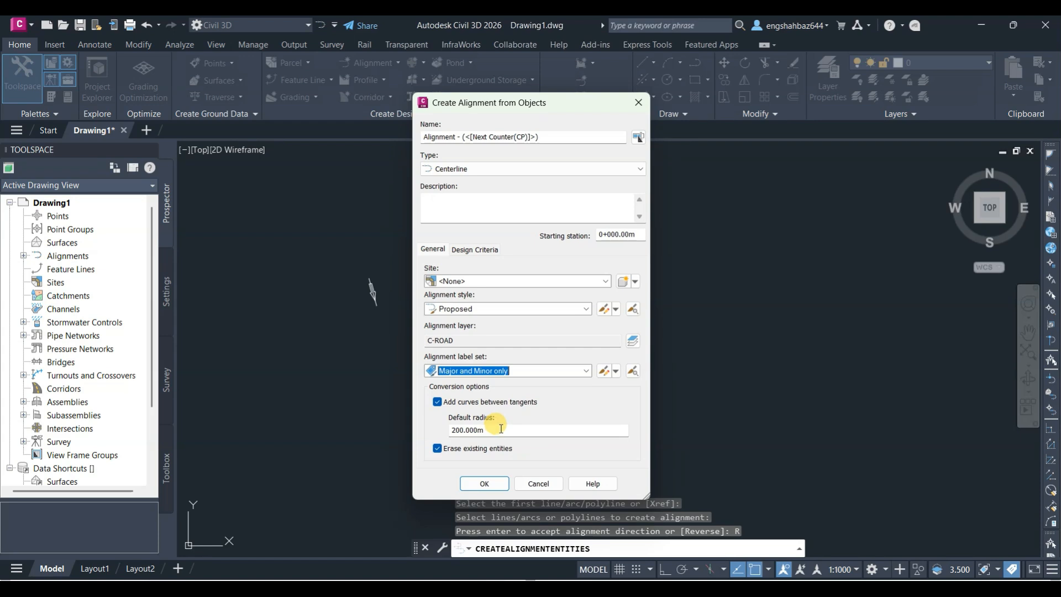
{"action": "left_click", "coordinate": [437, 402]}
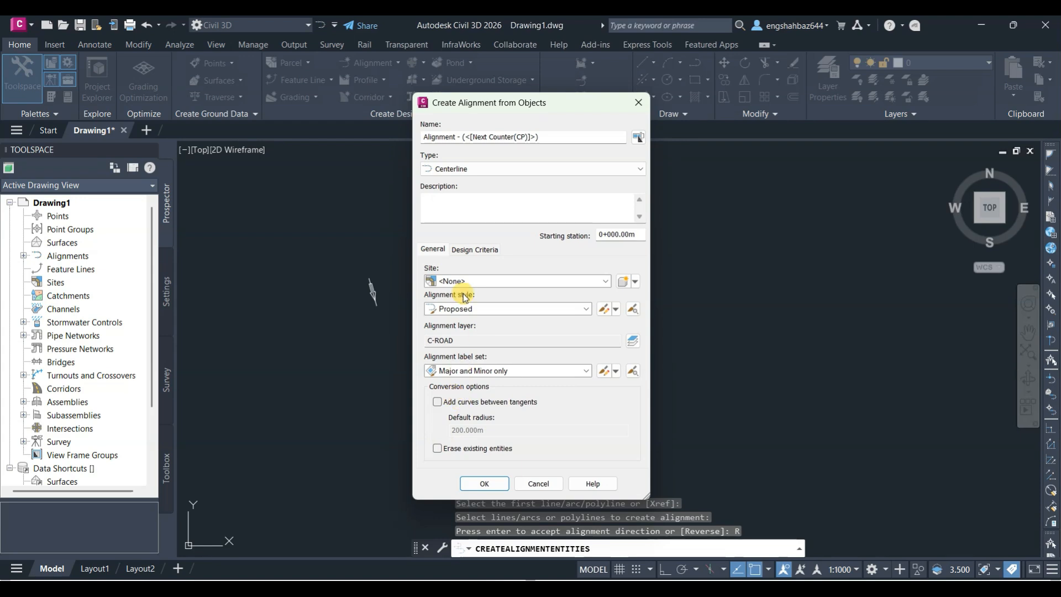
Step: Set the alignment's starting design speed to 60 km/h in the design criteria
{"action": "left_click", "coordinate": [480, 250]}
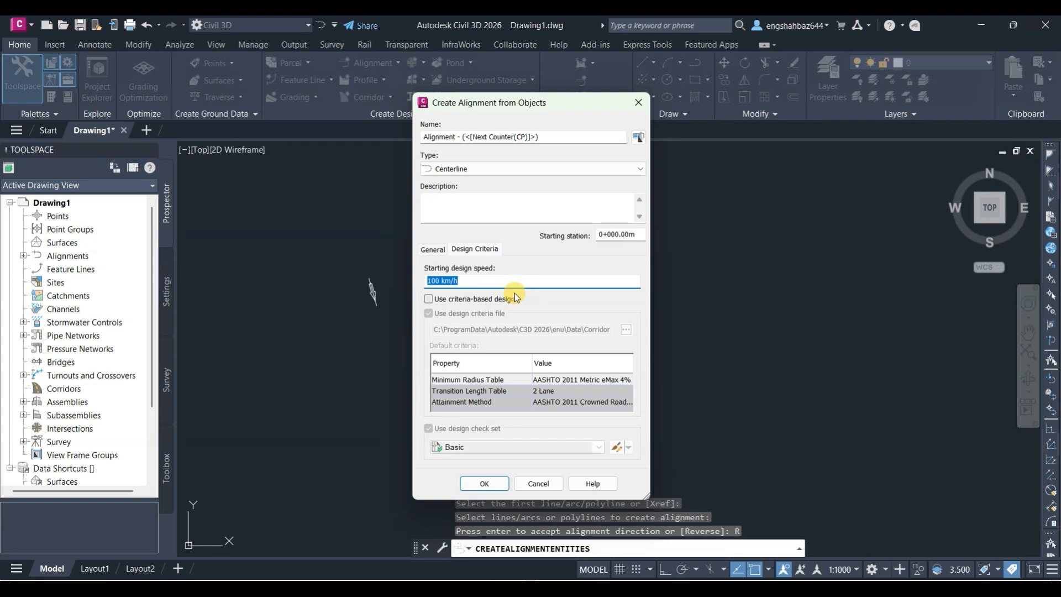
{"action": "left_click", "coordinate": [442, 280]}
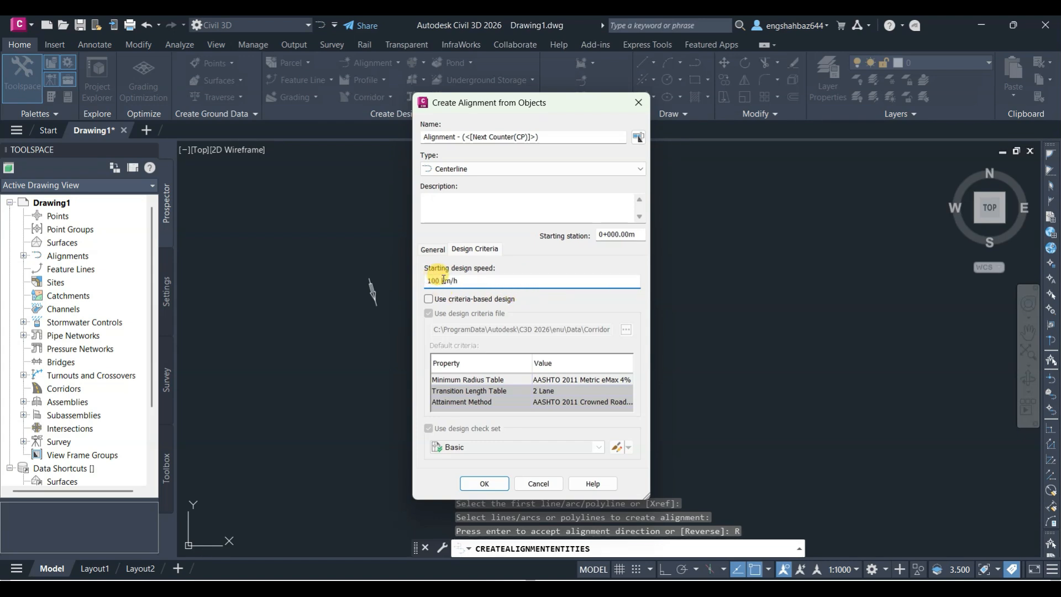
{"action": "double_click", "coordinate": [438, 282]}
{"action": "key", "text": "BackSpace"}
{"action": "type", "text": "60"}
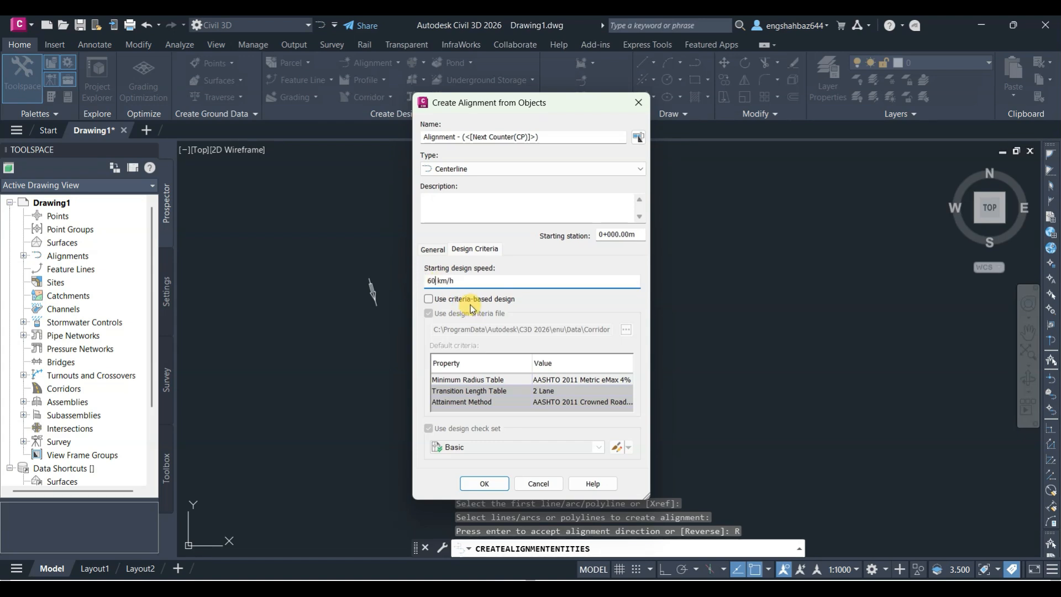
Step: Create the alignment from the polyline with the configured settings
{"action": "left_click", "coordinate": [484, 484]}
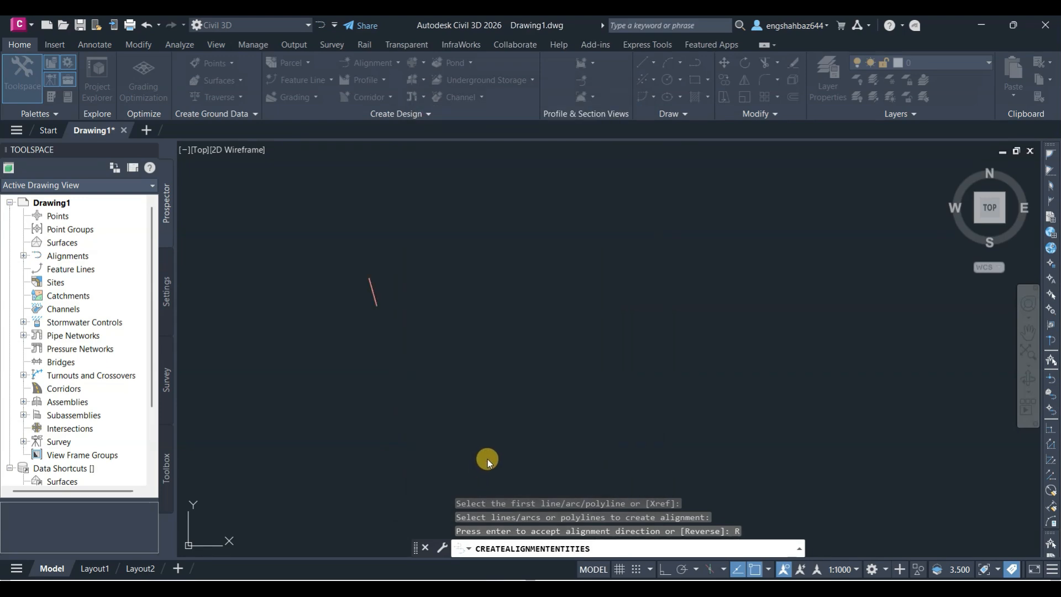
{"action": "scroll", "coordinate": [412, 296], "scroll_direction": "up", "scroll_amount": 10}
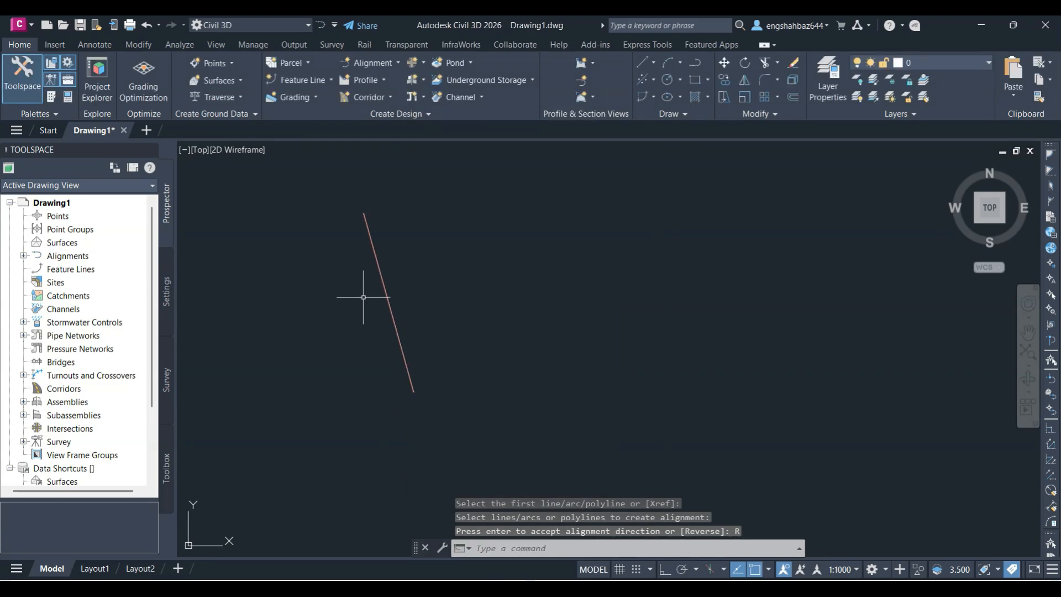
{"action": "scroll", "coordinate": [416, 285], "scroll_direction": "up", "scroll_amount": 10}
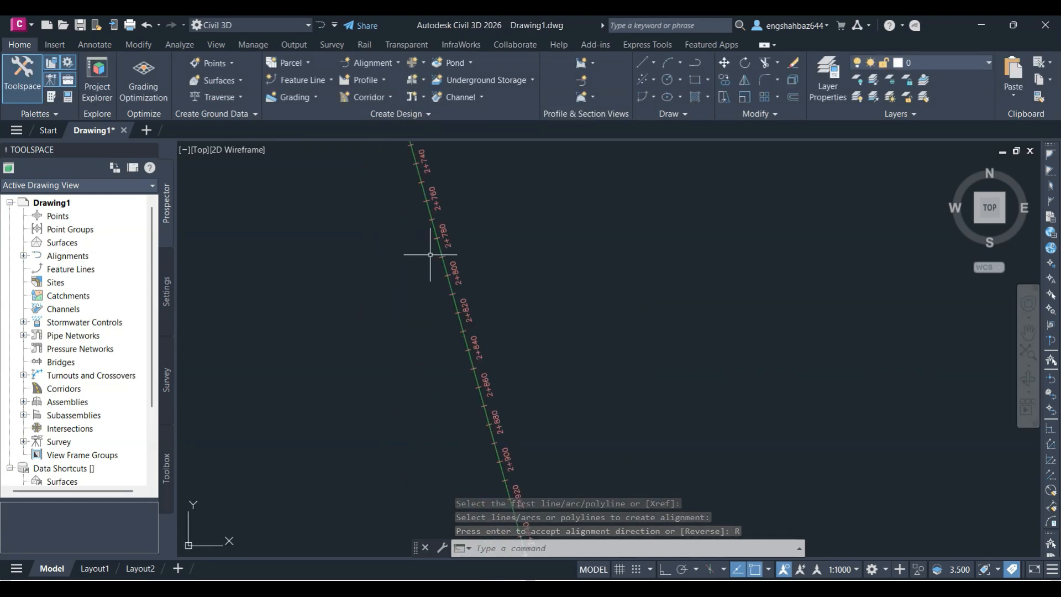
Step: Examine the station labels and tick marks along the new alignment, both close up and over its full length
{"action": "scroll", "coordinate": [434, 252], "scroll_direction": "up", "scroll_amount": 2}
{"action": "scroll", "coordinate": [435, 254], "scroll_direction": "down", "scroll_amount": 6}
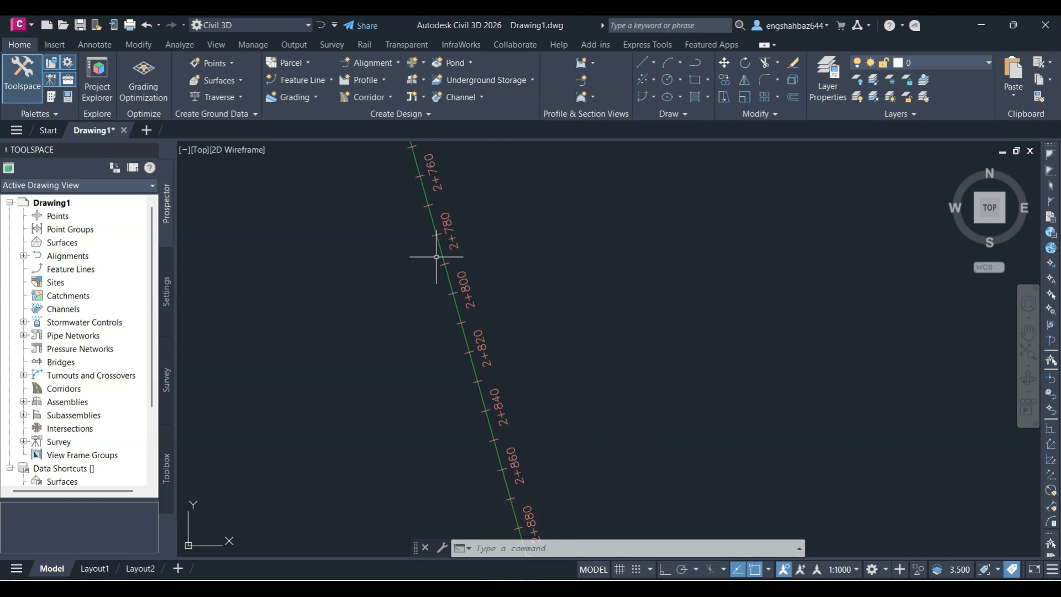
{"action": "scroll", "coordinate": [438, 261], "scroll_direction": "down", "scroll_amount": 6}
{"action": "scroll", "coordinate": [437, 270], "scroll_direction": "up", "scroll_amount": 3}
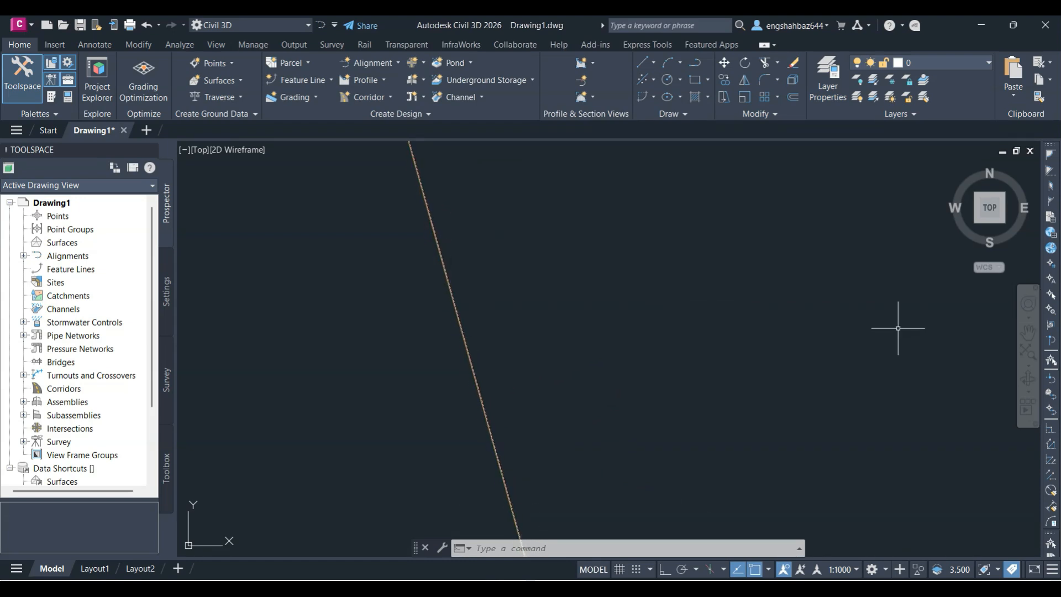
{"action": "left_click", "coordinate": [1040, 336]}
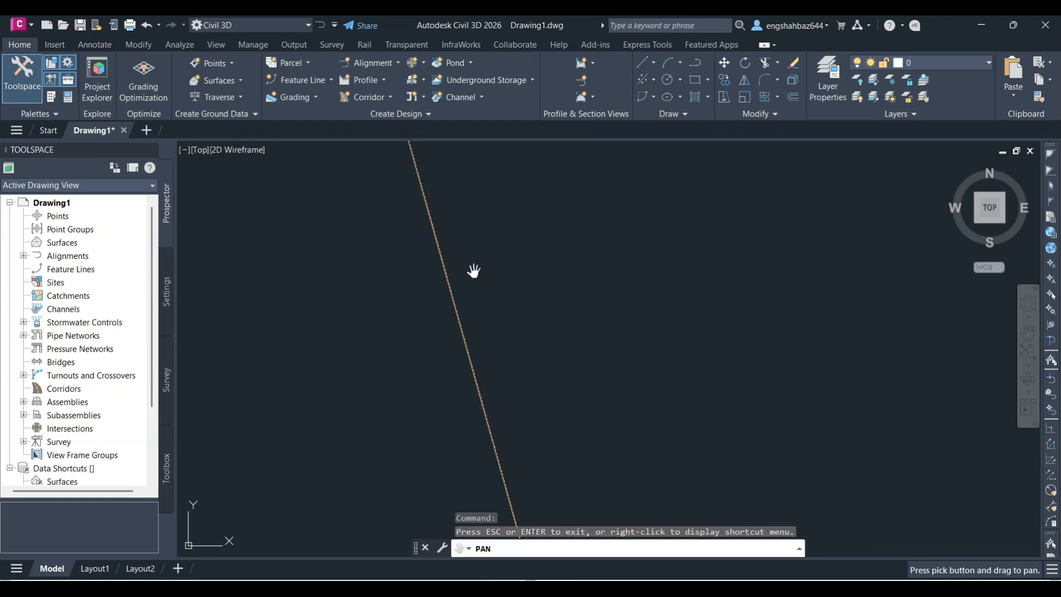
{"action": "left_click_drag", "start_coordinate": [437, 266], "coordinate": [513, 258]}
{"action": "scroll", "coordinate": [568, 265], "scroll_direction": "up", "scroll_amount": 8}
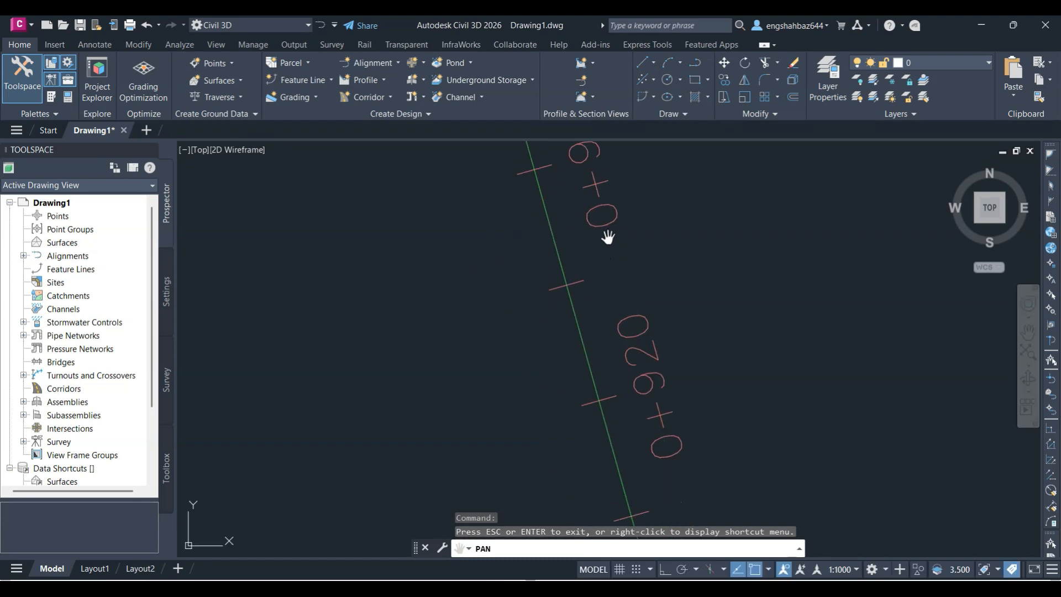
{"action": "scroll", "coordinate": [606, 316], "scroll_direction": "down", "scroll_amount": 2}
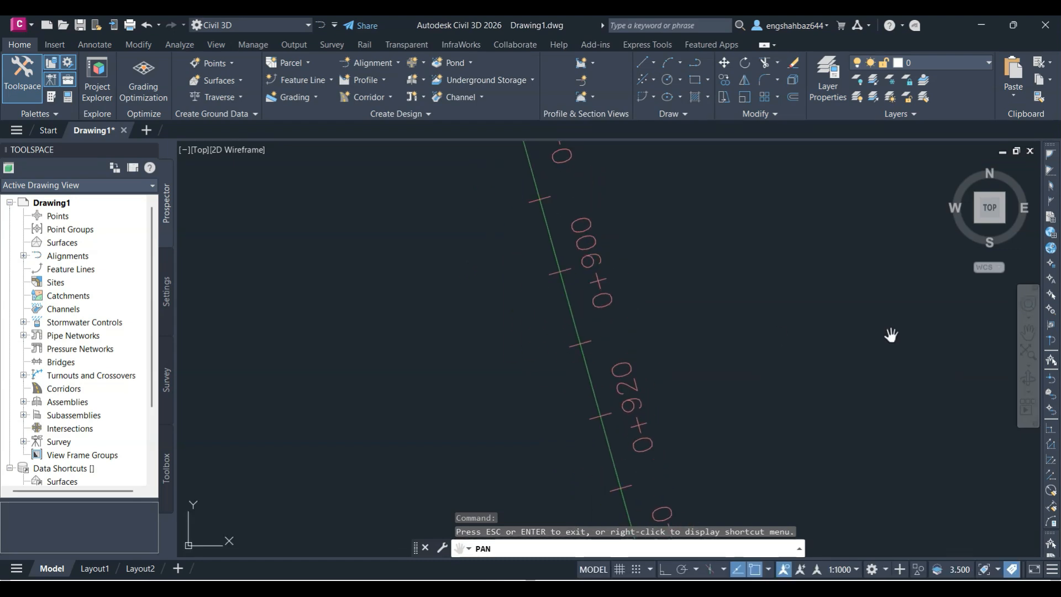
{"action": "key", "text": "Escape"}
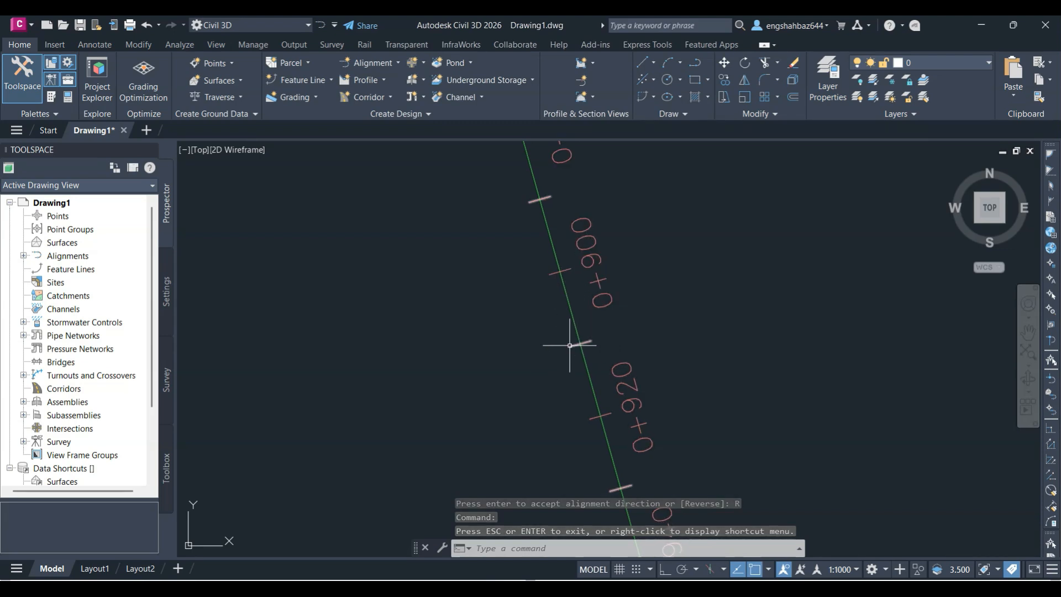
{"action": "scroll", "coordinate": [580, 340], "scroll_direction": "down", "scroll_amount": 5}
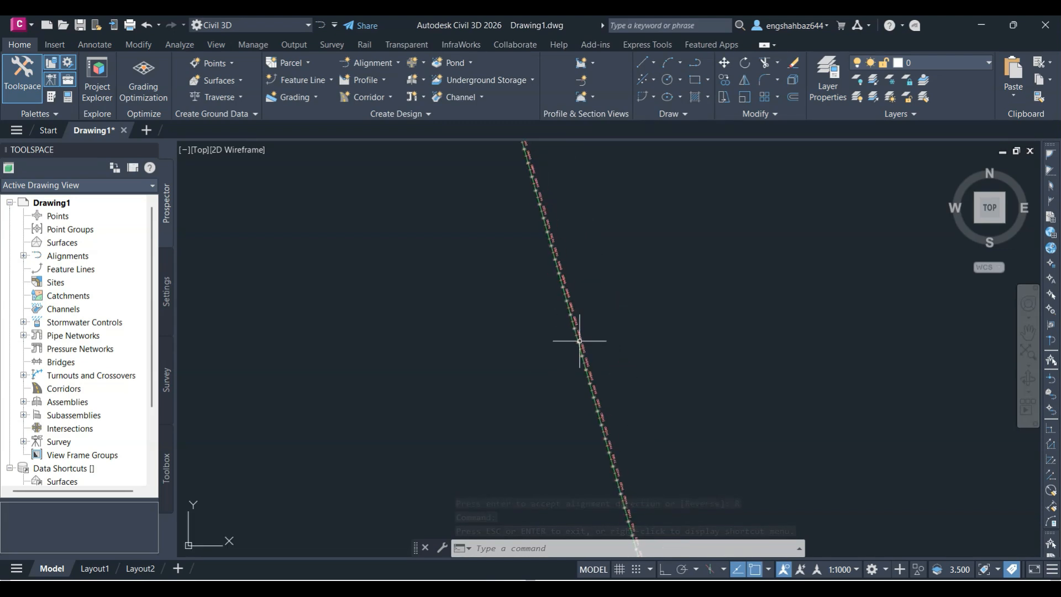
{"action": "scroll", "coordinate": [580, 340], "scroll_direction": "down", "scroll_amount": 6}
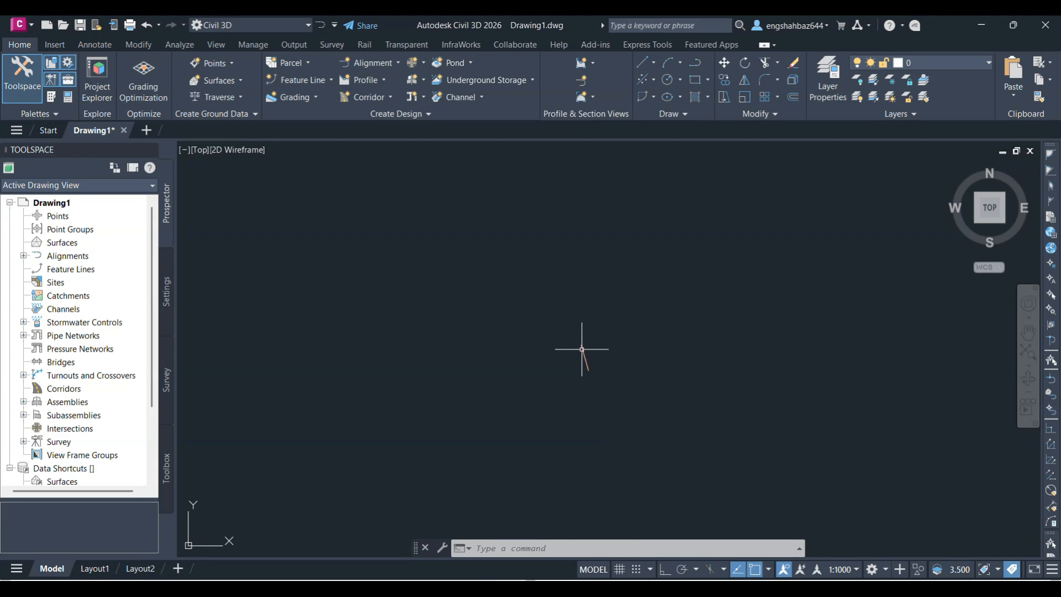
{"action": "scroll", "coordinate": [582, 351], "scroll_direction": "up", "scroll_amount": 2}
{"action": "scroll", "coordinate": [583, 359], "scroll_direction": "up", "scroll_amount": 6}
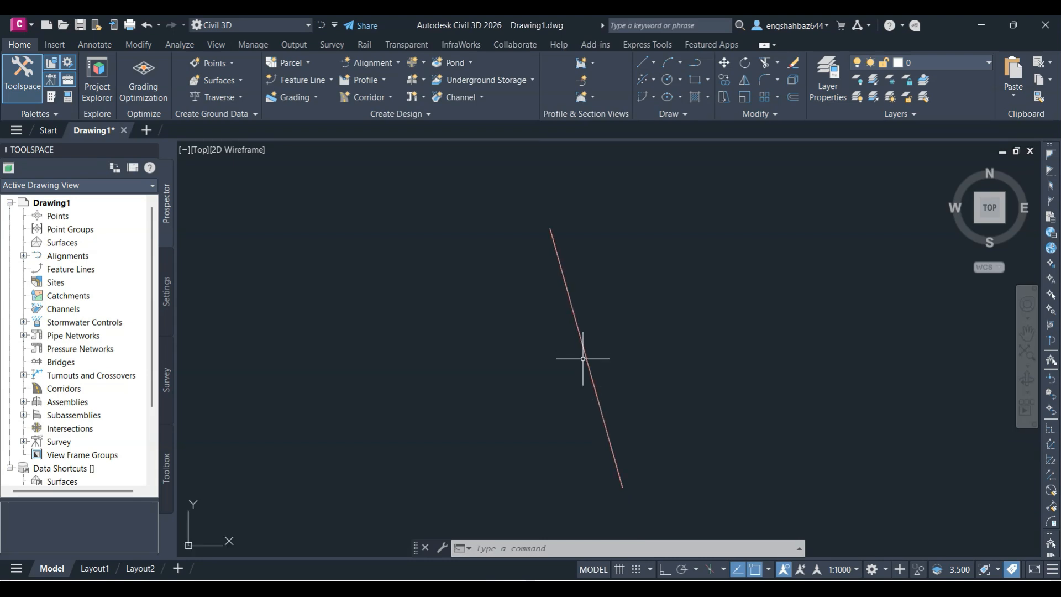
{"action": "scroll", "coordinate": [586, 353], "scroll_direction": "down", "scroll_amount": 2}
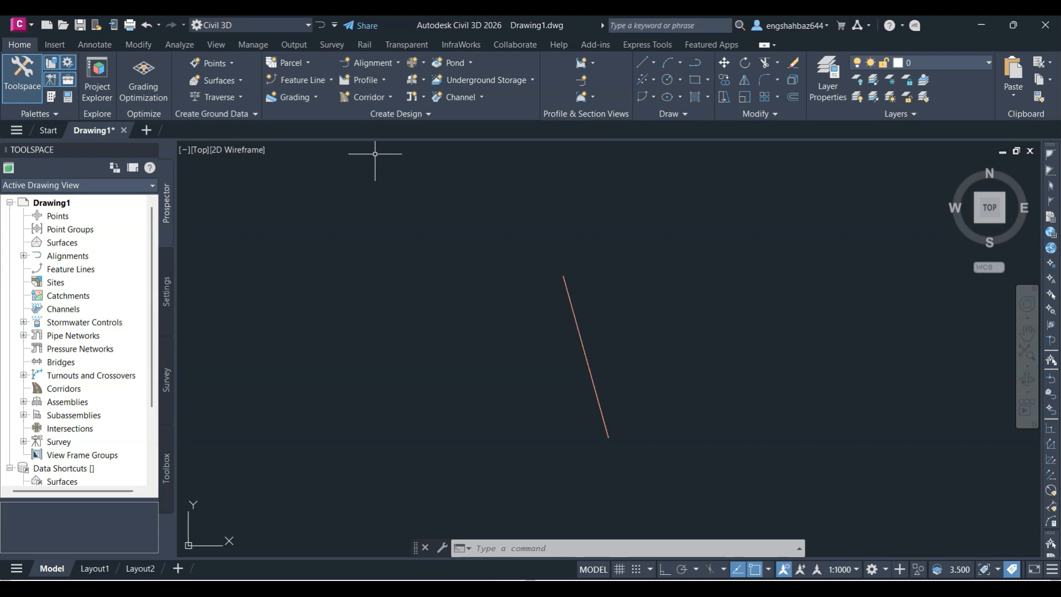
Step: Start a second alignment with the Alignment Creation Tools, keeping the Centerline type, Proposed style and All Labels label set
{"action": "left_click", "coordinate": [373, 65]}
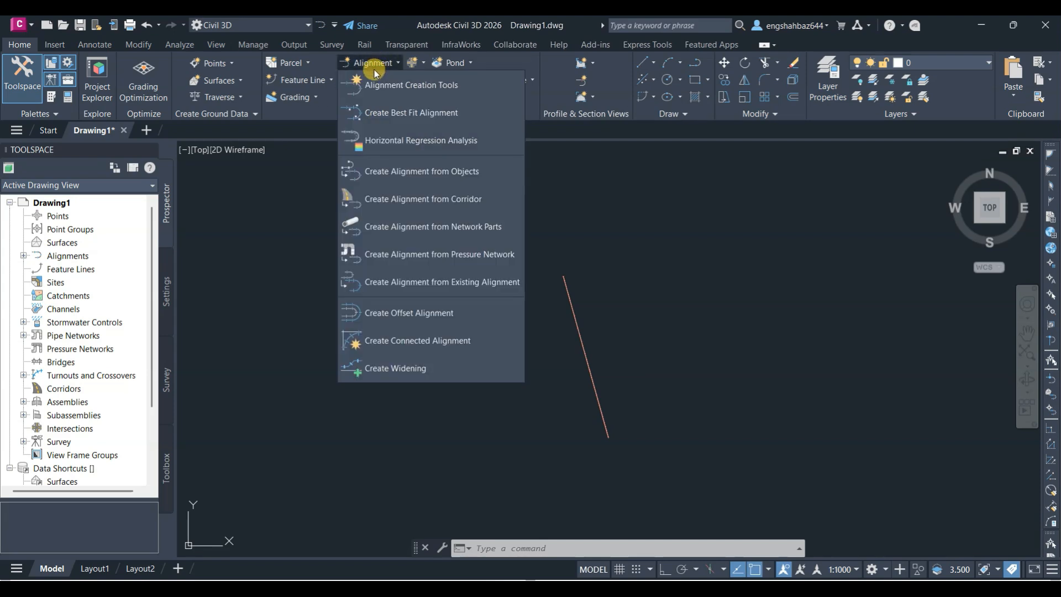
{"action": "left_click", "coordinate": [387, 85]}
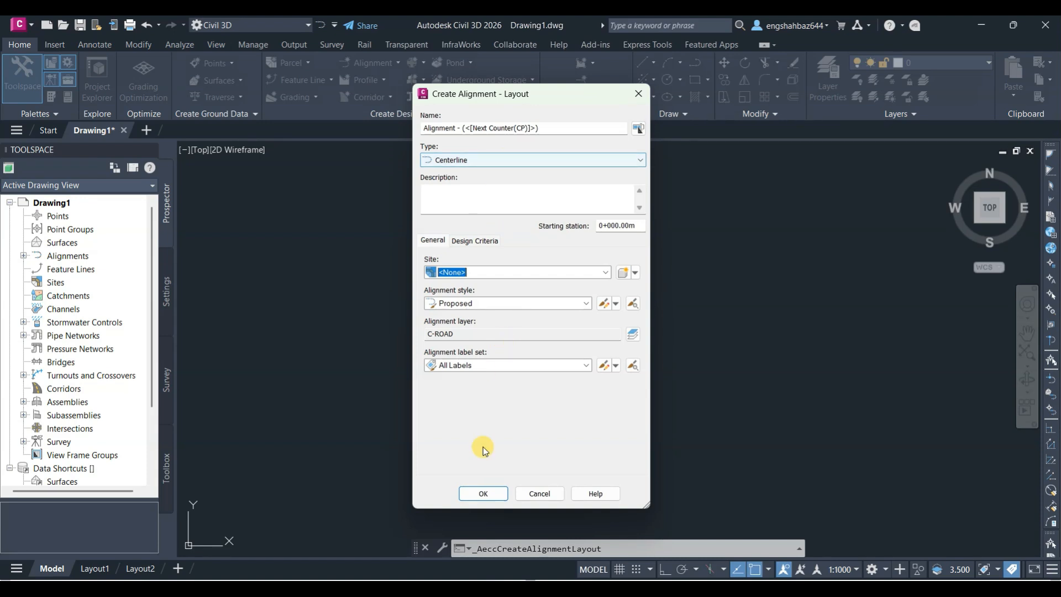
{"action": "left_click", "coordinate": [478, 493]}
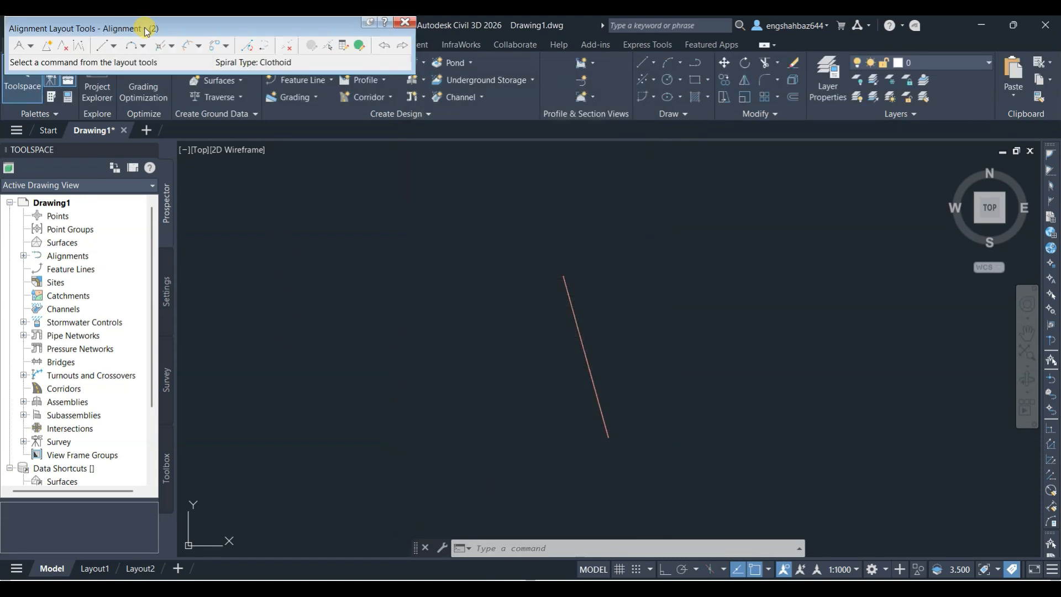
{"action": "left_click_drag", "start_coordinate": [142, 30], "coordinate": [325, 98]}
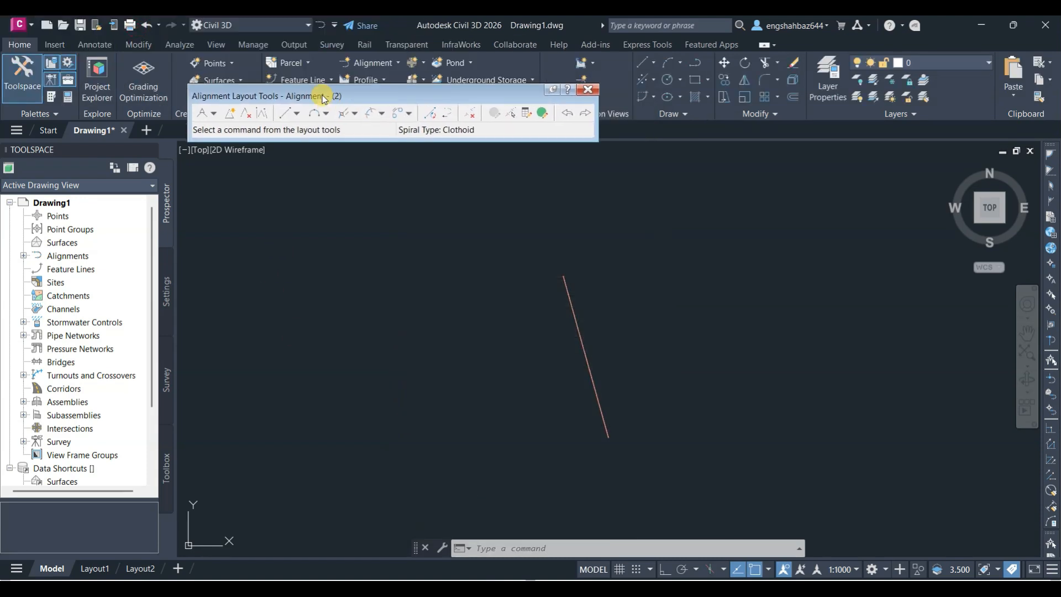
Step: Draw three connected tangents west of the existing alignment using Tangent-Tangent (With curves)
{"action": "left_click", "coordinate": [214, 115]}
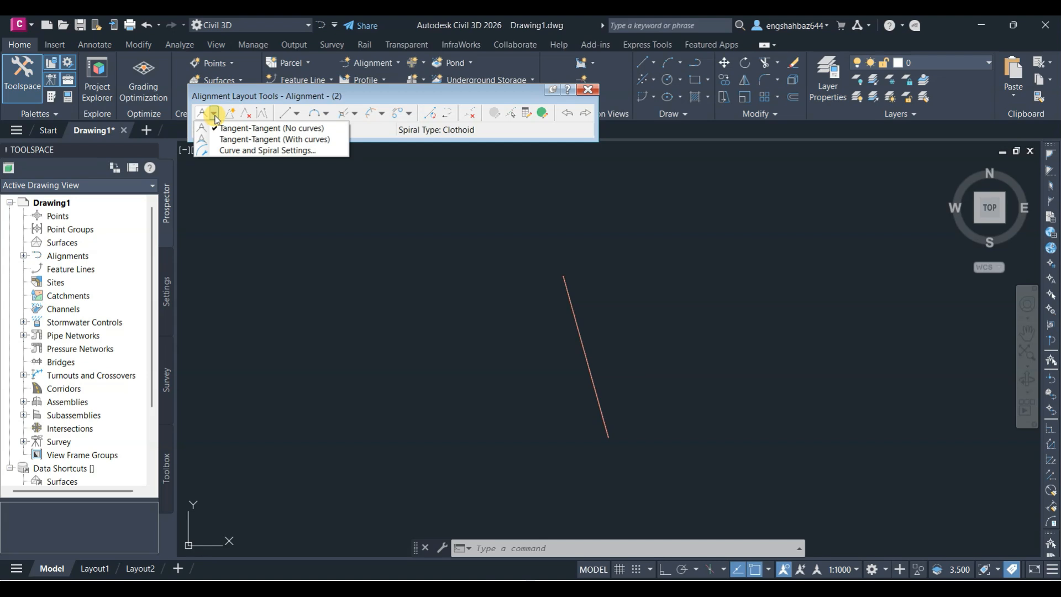
{"action": "left_click", "coordinate": [305, 139]}
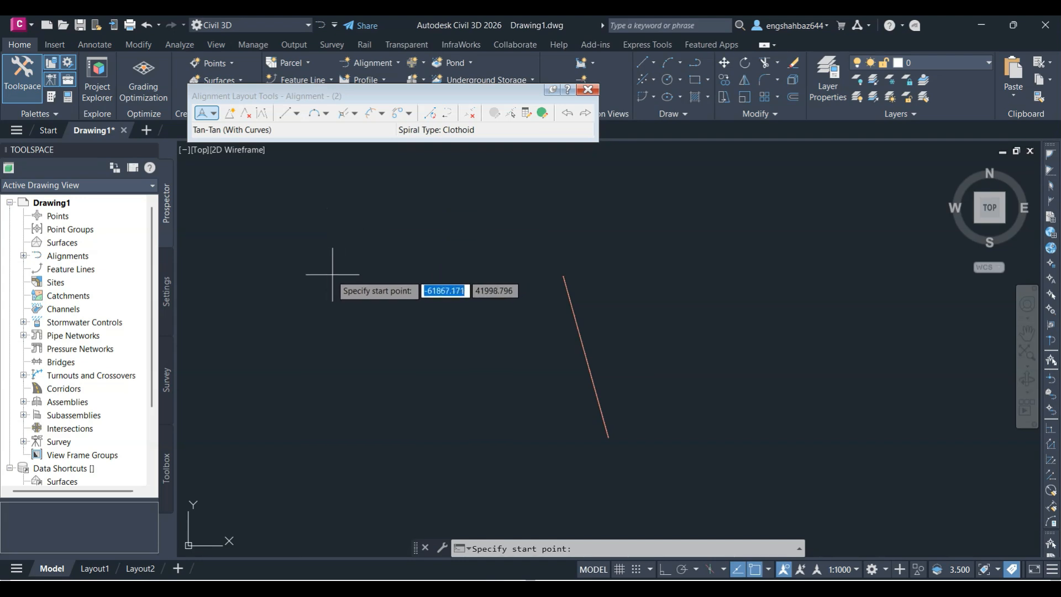
{"action": "key", "text": "Escape"}
{"action": "left_click", "coordinate": [308, 269]}
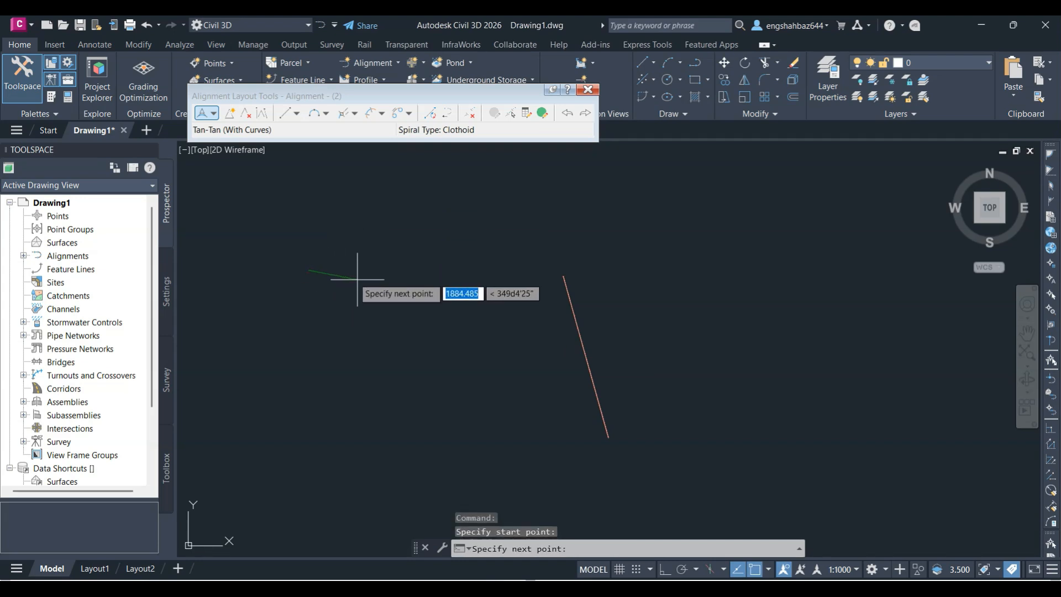
{"action": "left_click", "coordinate": [330, 271]}
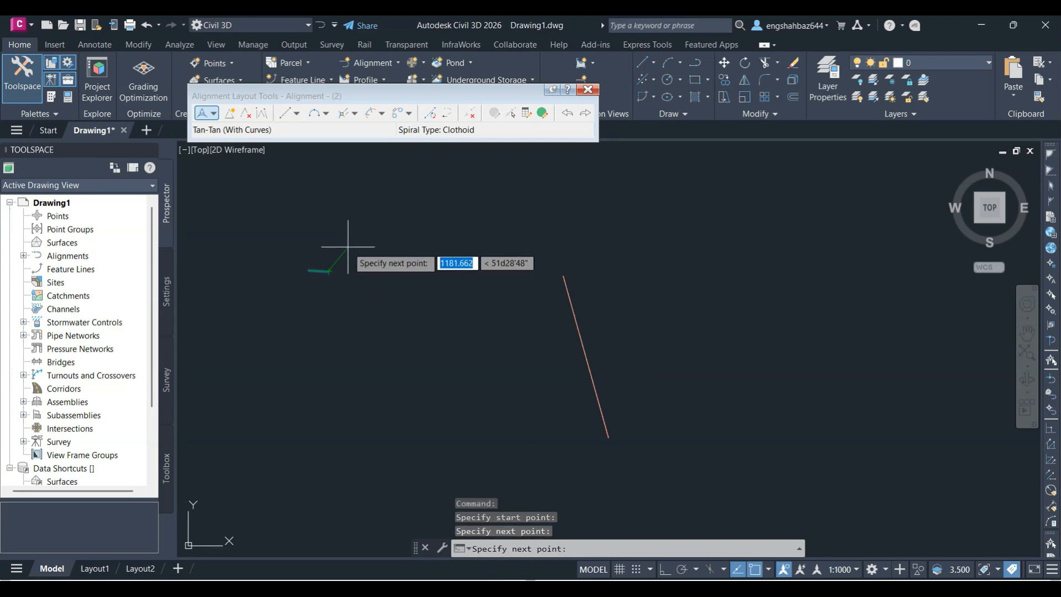
{"action": "left_click", "coordinate": [340, 261]}
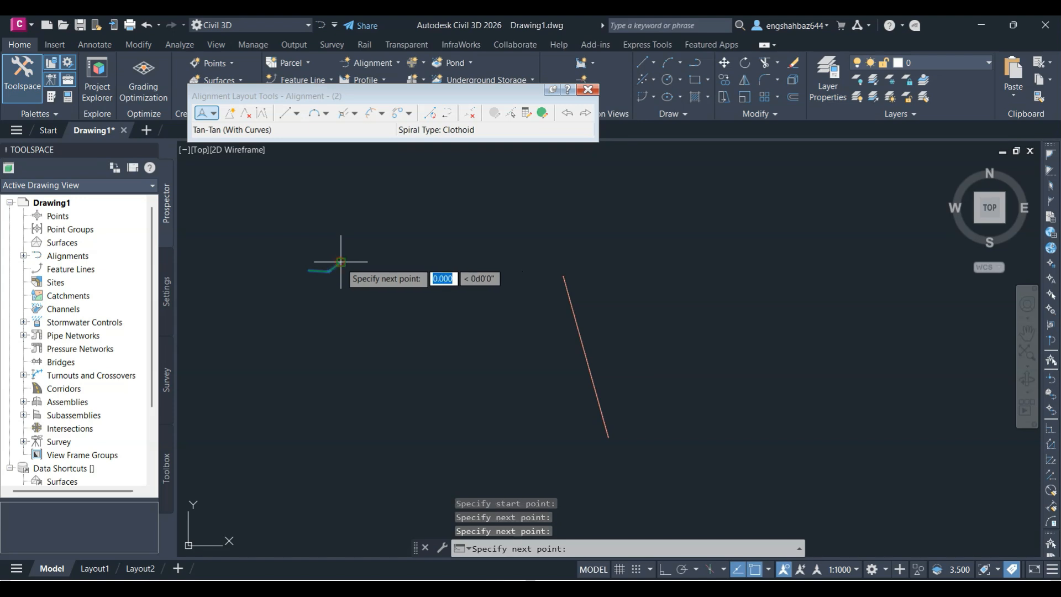
{"action": "left_click", "coordinate": [357, 269]}
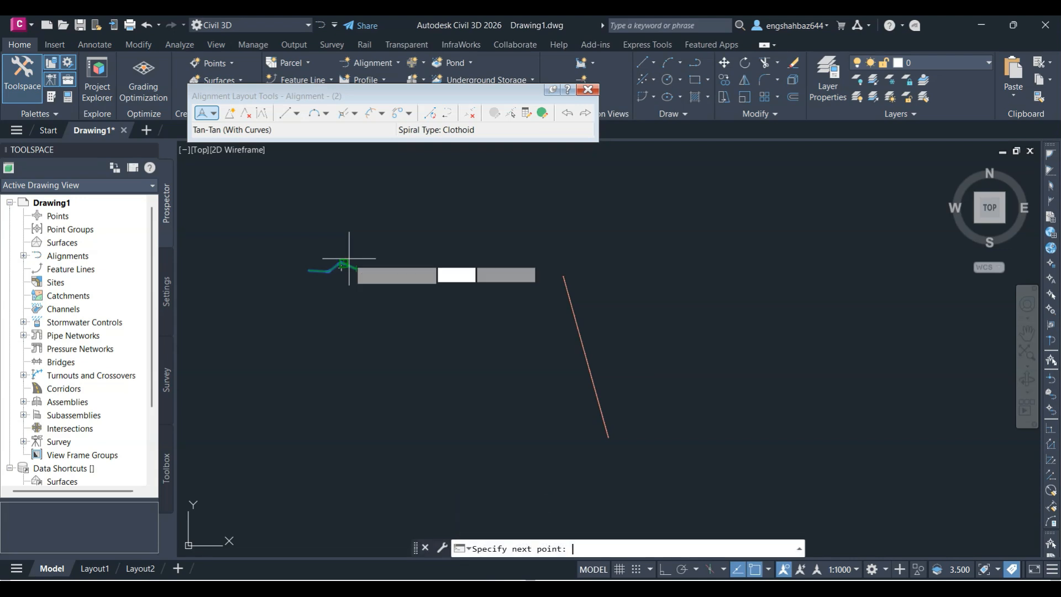
{"action": "key", "text": "Return"}
Step: Examine the curves and their station labels at both tangent intersections of the new layout alignment
{"action": "scroll", "coordinate": [324, 271], "scroll_direction": "up", "scroll_amount": 6}
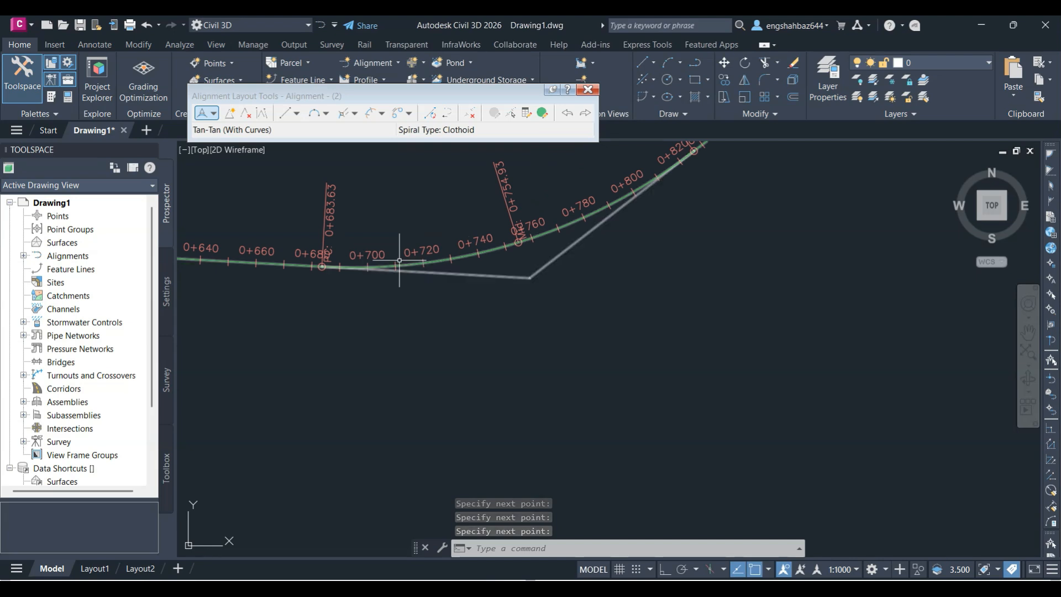
{"action": "scroll", "coordinate": [481, 284], "scroll_direction": "down", "scroll_amount": 2}
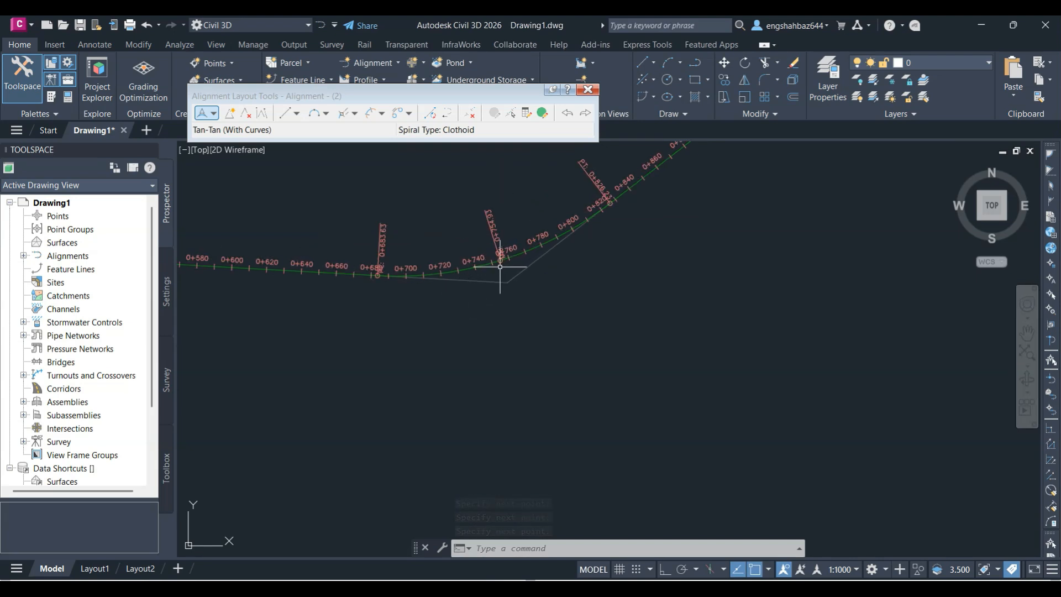
{"action": "scroll", "coordinate": [508, 260], "scroll_direction": "up", "scroll_amount": 2}
{"action": "scroll", "coordinate": [509, 261], "scroll_direction": "down", "scroll_amount": 2}
{"action": "scroll", "coordinate": [504, 271], "scroll_direction": "up", "scroll_amount": 2}
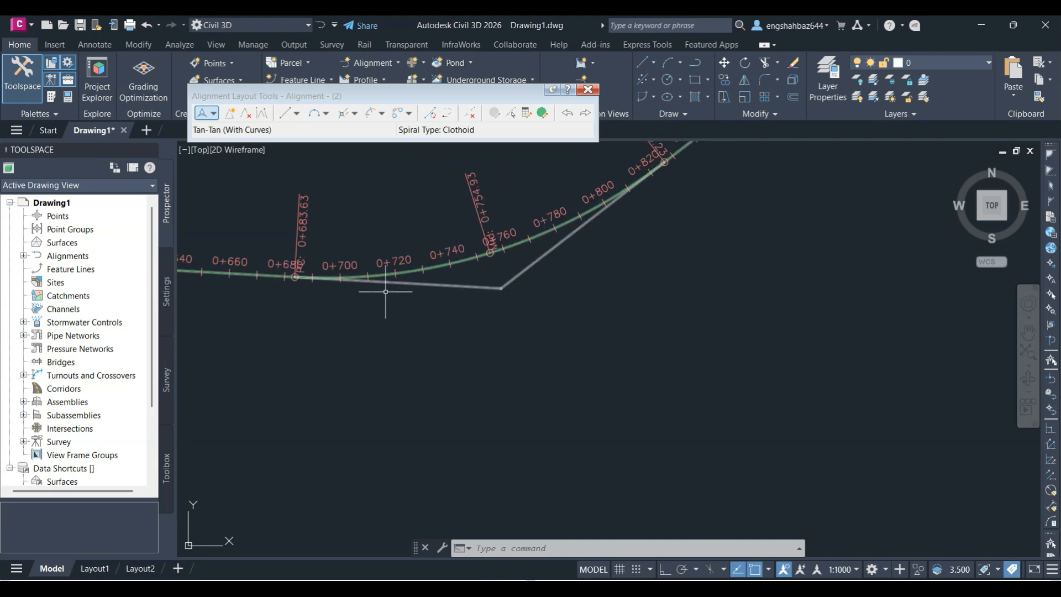
{"action": "scroll", "coordinate": [386, 291], "scroll_direction": "down", "scroll_amount": 1}
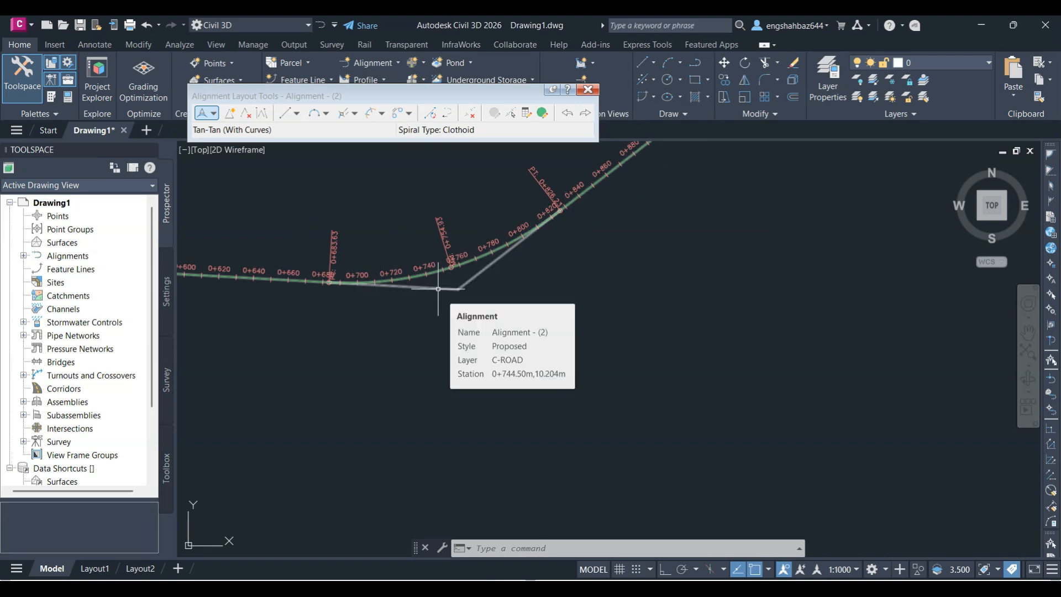
{"action": "scroll", "coordinate": [437, 289], "scroll_direction": "down", "scroll_amount": 1}
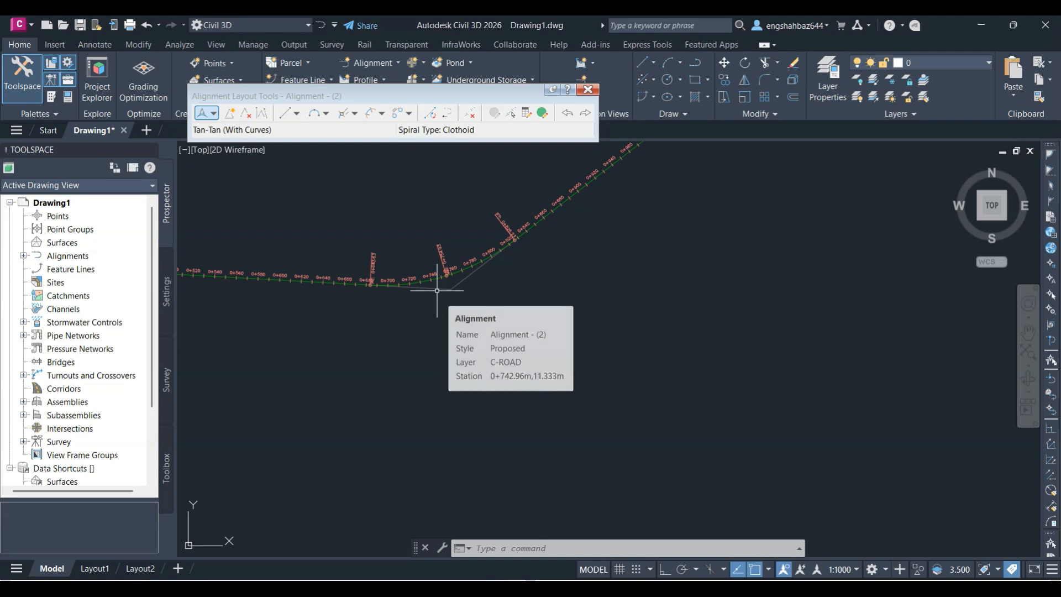
{"action": "scroll", "coordinate": [437, 291], "scroll_direction": "down", "scroll_amount": 1}
{"action": "scroll", "coordinate": [437, 291], "scroll_direction": "down", "scroll_amount": 2}
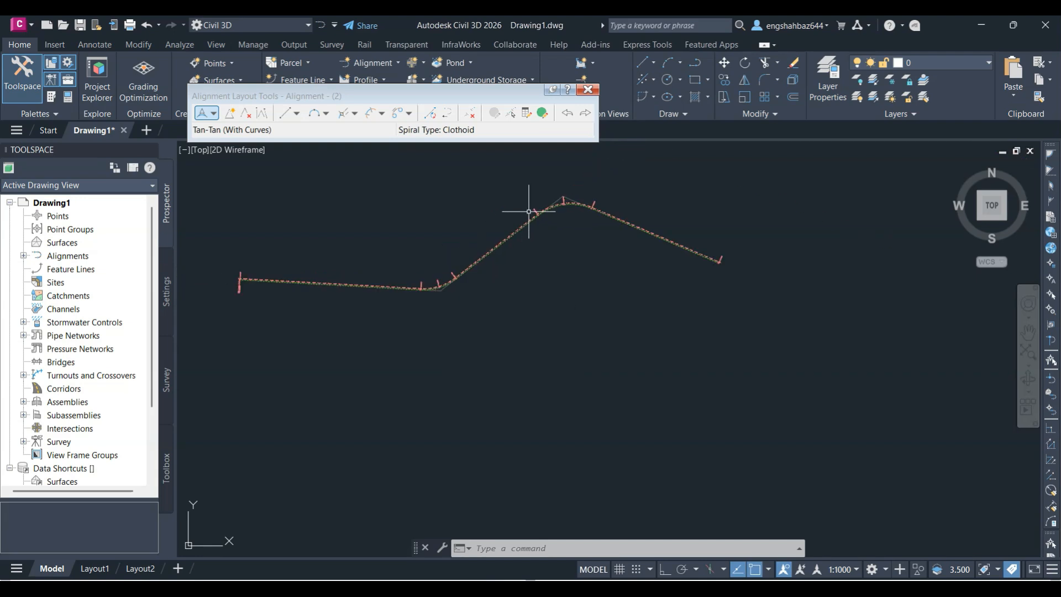
{"action": "scroll", "coordinate": [559, 196], "scroll_direction": "up", "scroll_amount": 2}
{"action": "scroll", "coordinate": [560, 200], "scroll_direction": "up", "scroll_amount": 1}
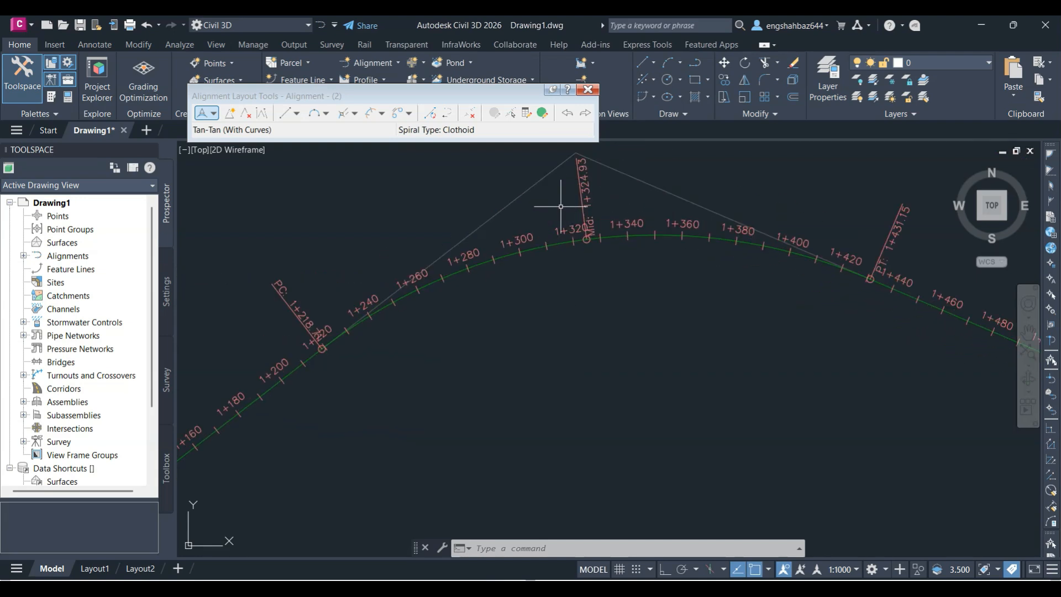
{"action": "scroll", "coordinate": [563, 209], "scroll_direction": "down", "scroll_amount": 3}
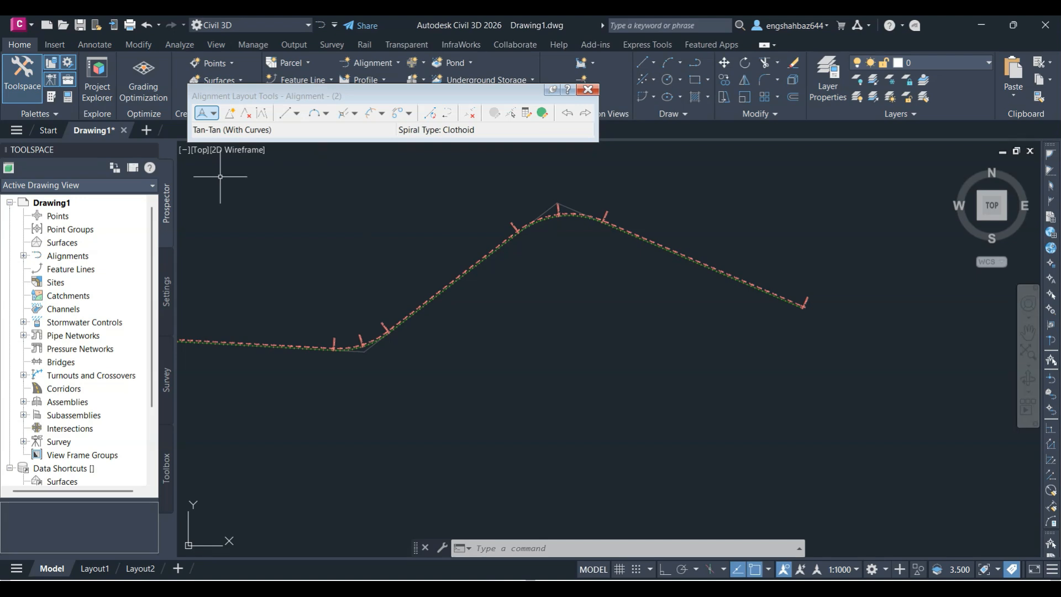
Step: Review the spiral types in Curve and Spiral Settings, keeping Clothoid with only the curve enabled at a 200 m default radius
{"action": "left_click", "coordinate": [214, 113]}
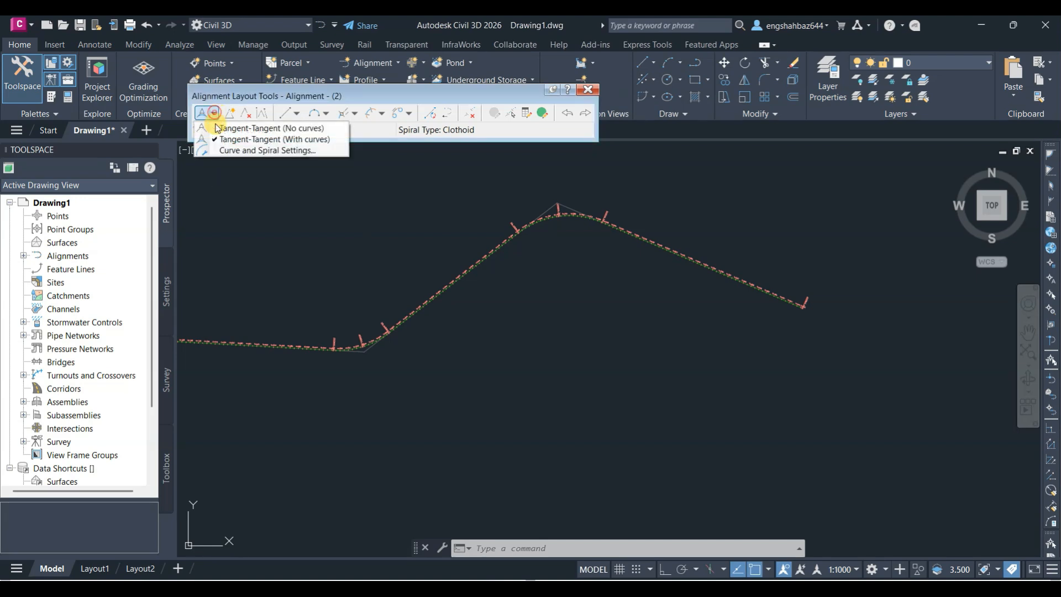
{"action": "left_click", "coordinate": [239, 149]}
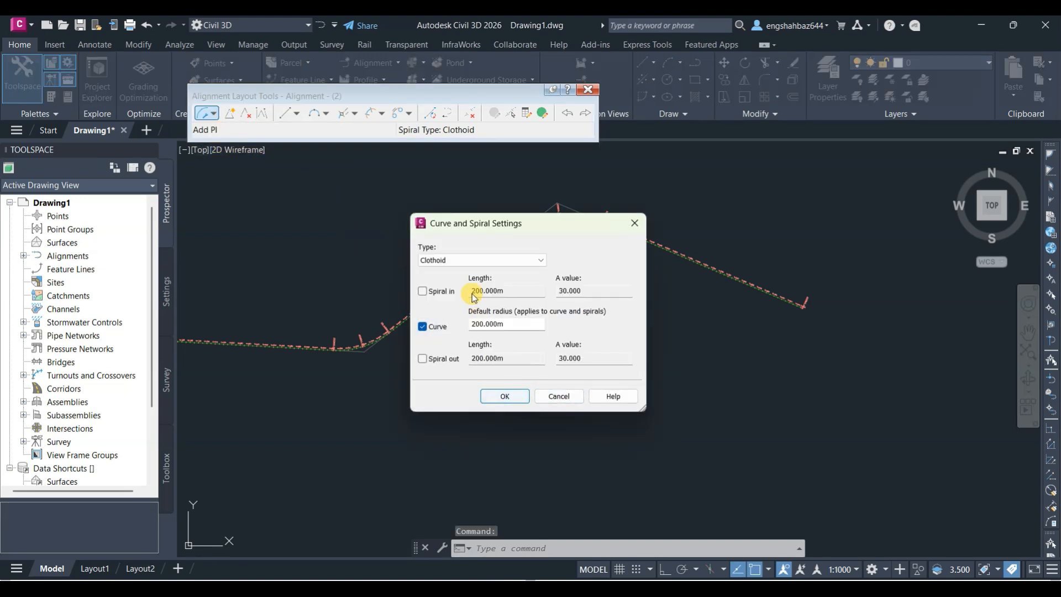
{"action": "left_click", "coordinate": [452, 265]}
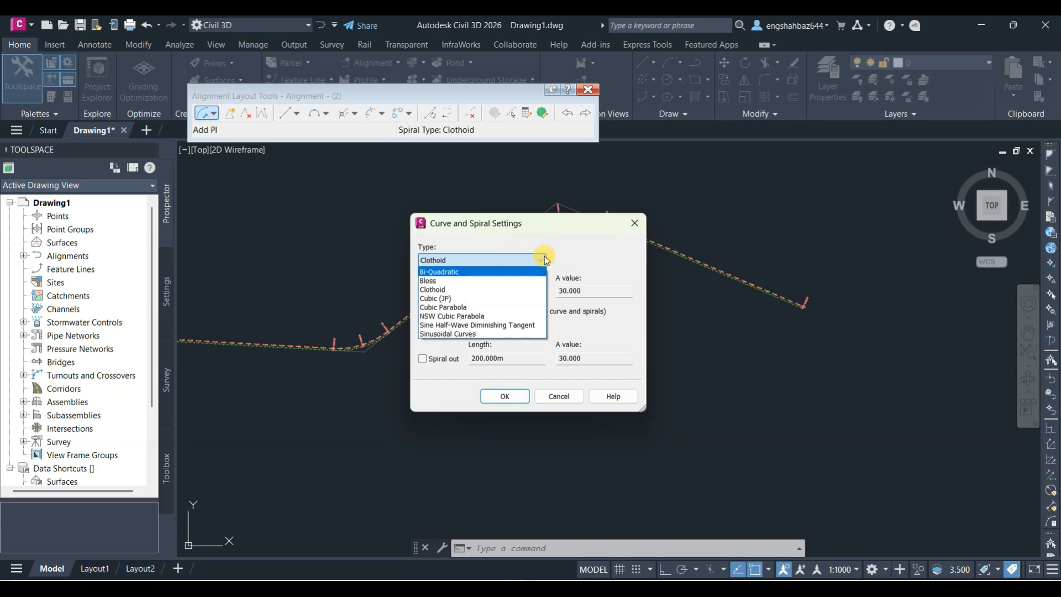
{"action": "left_click", "coordinate": [594, 250]}
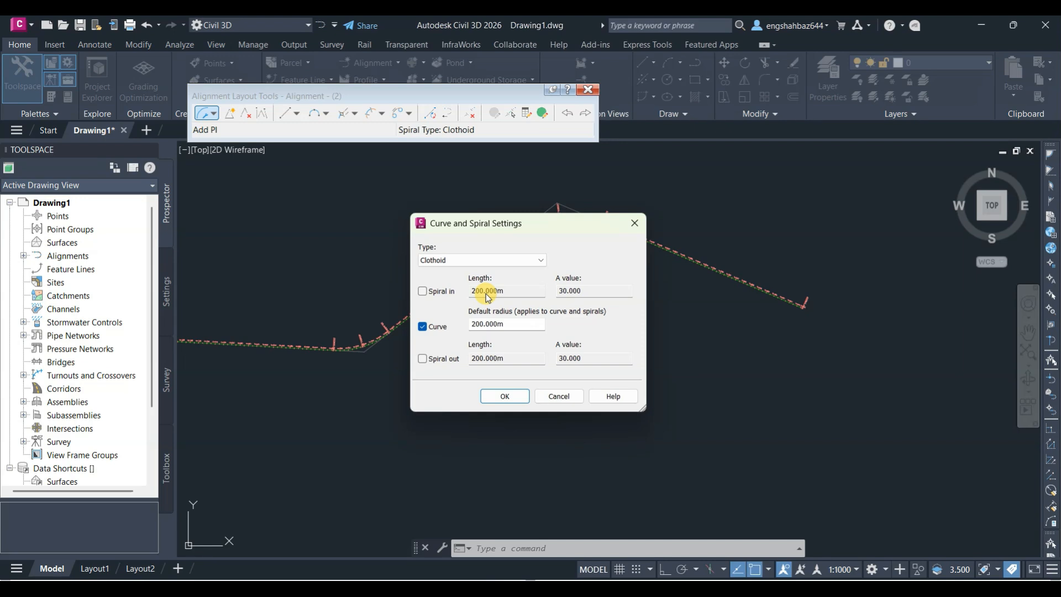
{"action": "left_click", "coordinate": [504, 396]}
Step: Examine the western curve's station labels close up and the layout alignment over its full length
{"action": "scroll", "coordinate": [357, 345], "scroll_direction": "up", "scroll_amount": 4}
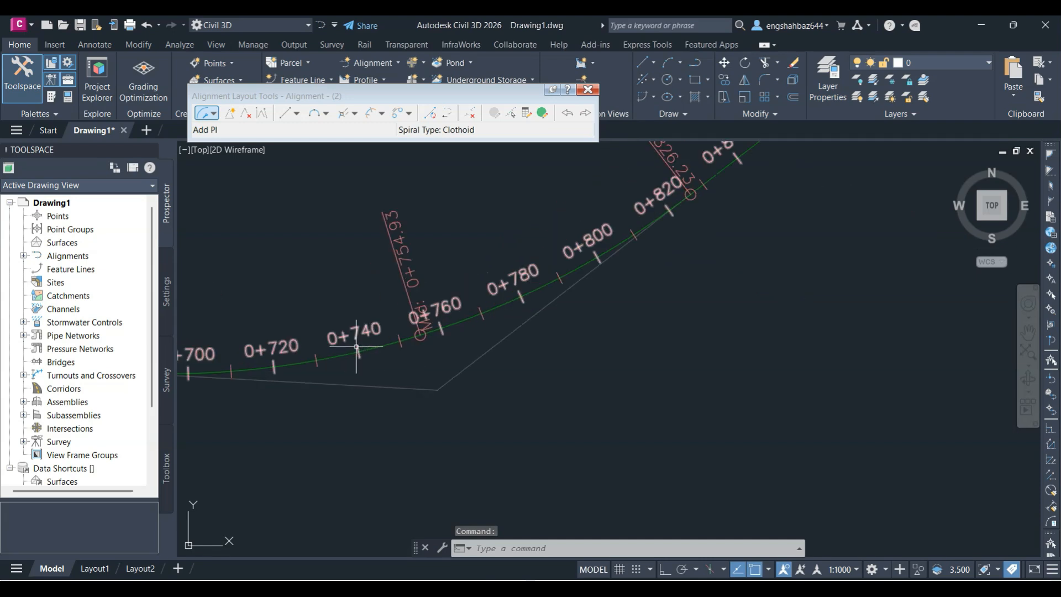
{"action": "scroll", "coordinate": [357, 346], "scroll_direction": "down", "scroll_amount": 2}
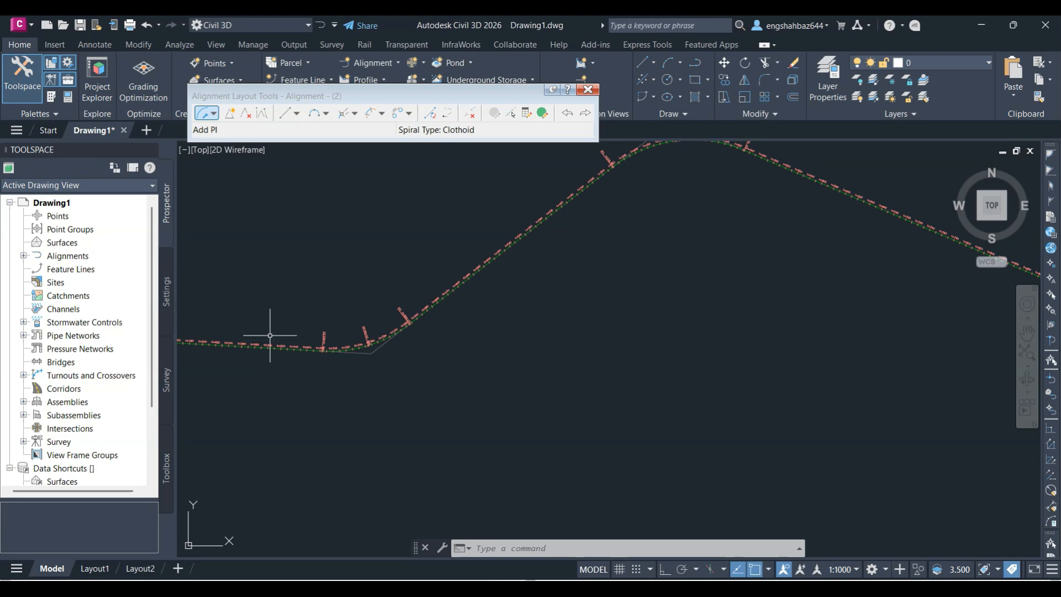
{"action": "scroll", "coordinate": [426, 372], "scroll_direction": "down", "scroll_amount": 8}
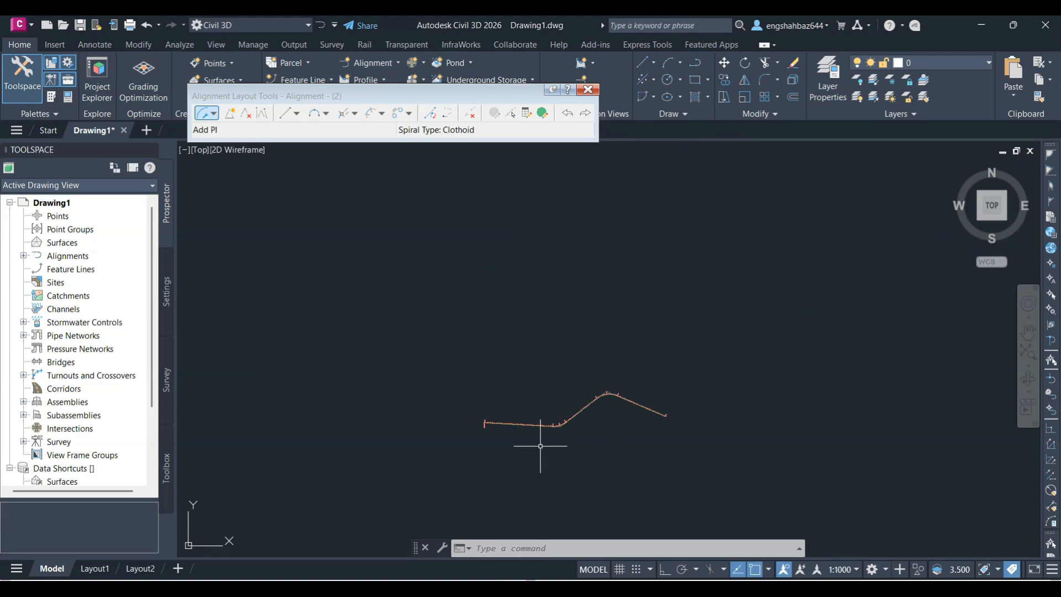
{"action": "scroll", "coordinate": [541, 446], "scroll_direction": "up", "scroll_amount": 7}
{"action": "scroll", "coordinate": [505, 398], "scroll_direction": "down", "scroll_amount": 5}
{"action": "scroll", "coordinate": [505, 393], "scroll_direction": "up", "scroll_amount": 4}
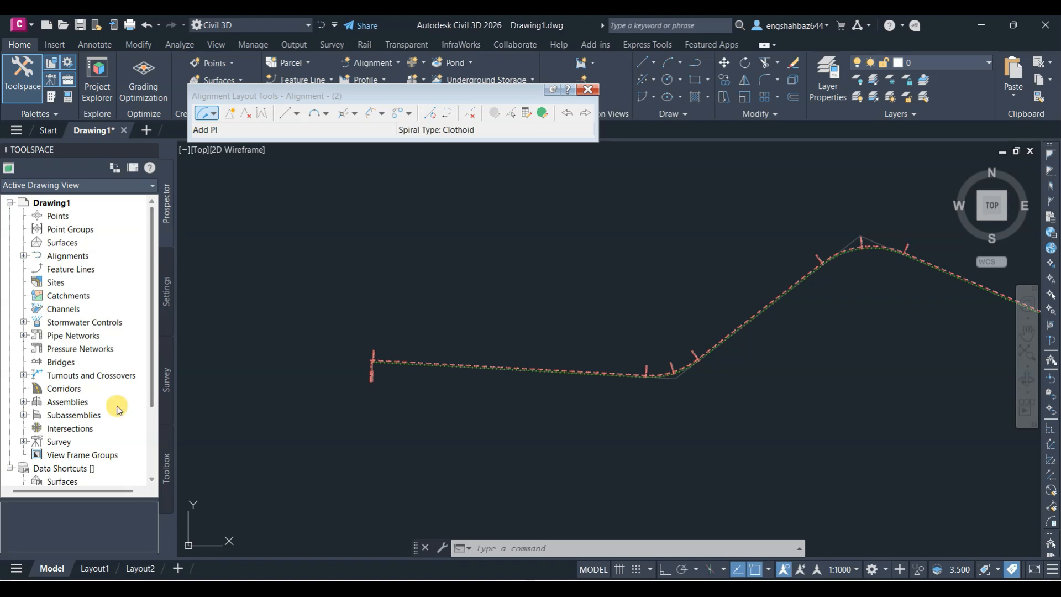
{"action": "scroll", "coordinate": [117, 408], "scroll_direction": "down", "scroll_amount": 3}
Step: Run the Station_and_Curve alignment report with all objects included and LandXML version 1.2, saving it as CivilReport.txt on the Desktop
{"action": "left_click", "coordinate": [167, 469]}
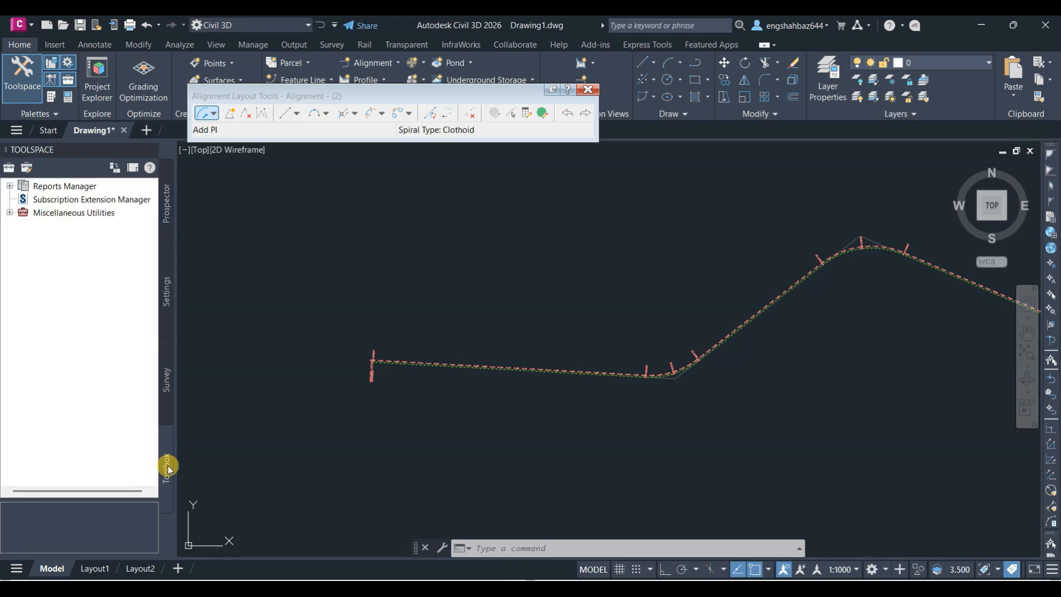
{"action": "left_click", "coordinate": [10, 186]}
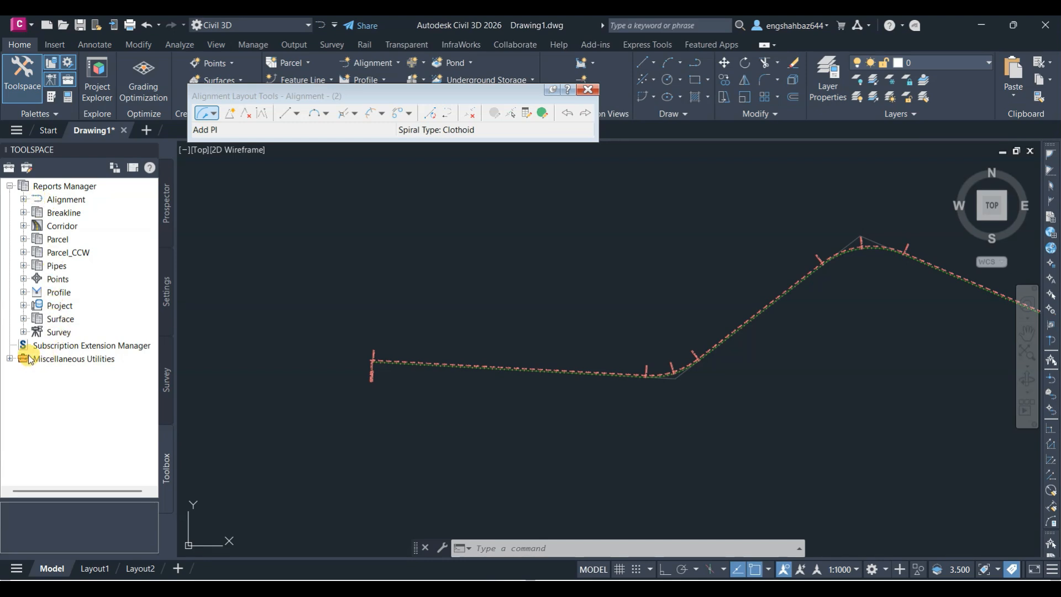
{"action": "left_click", "coordinate": [24, 199]}
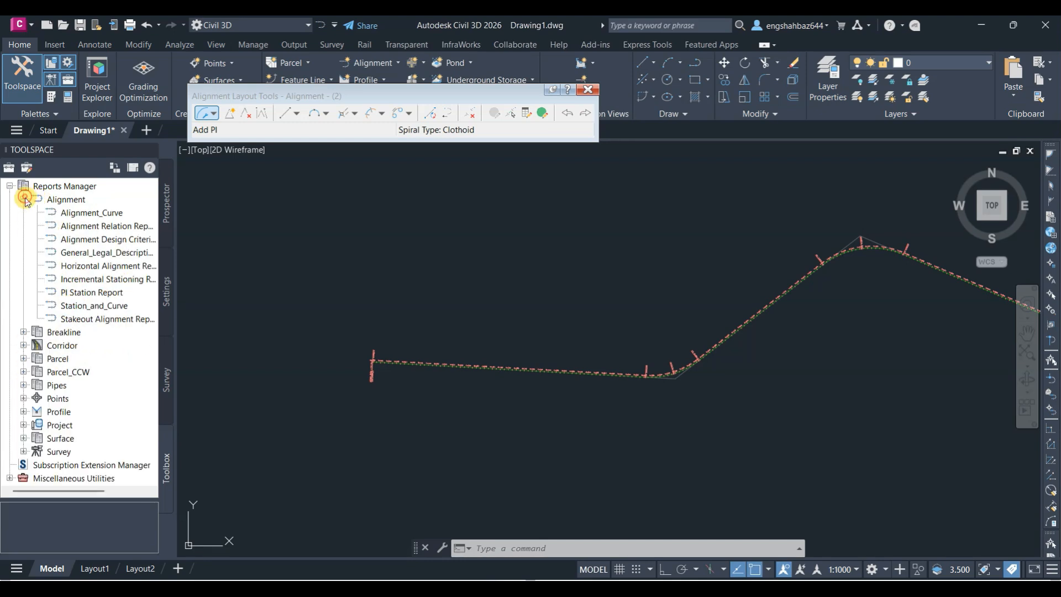
{"action": "right_click", "coordinate": [104, 307]}
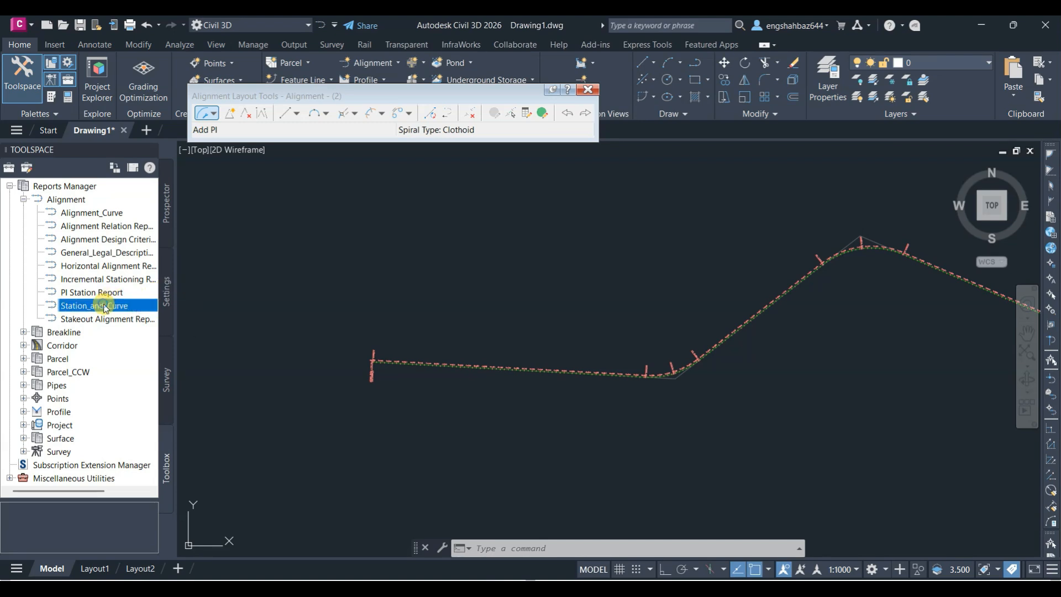
{"action": "left_click", "coordinate": [154, 312]}
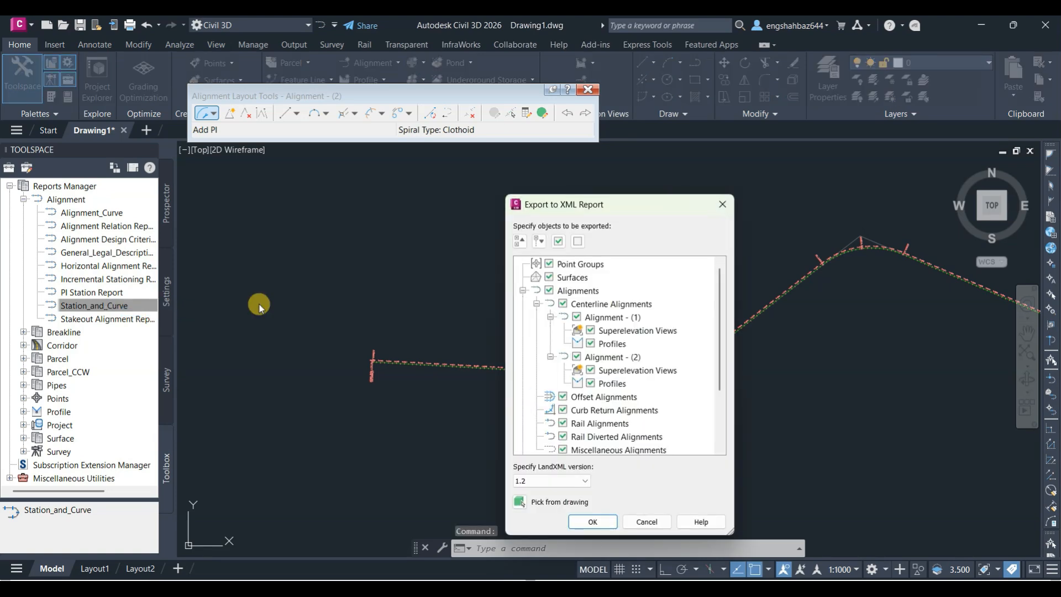
{"action": "scroll", "coordinate": [591, 354], "scroll_direction": "down", "scroll_amount": 2}
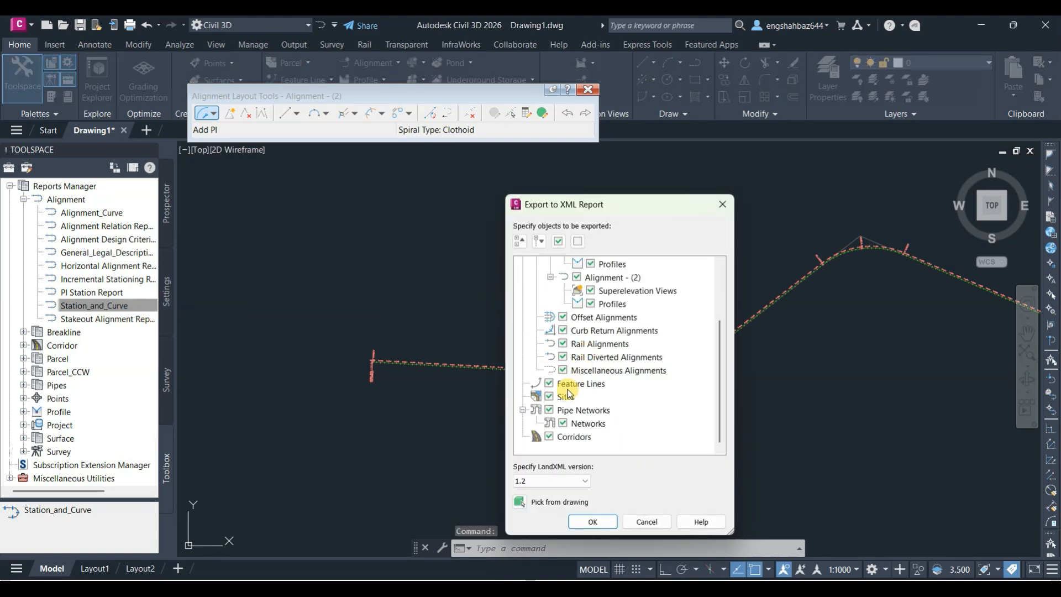
{"action": "left_click", "coordinate": [582, 522]}
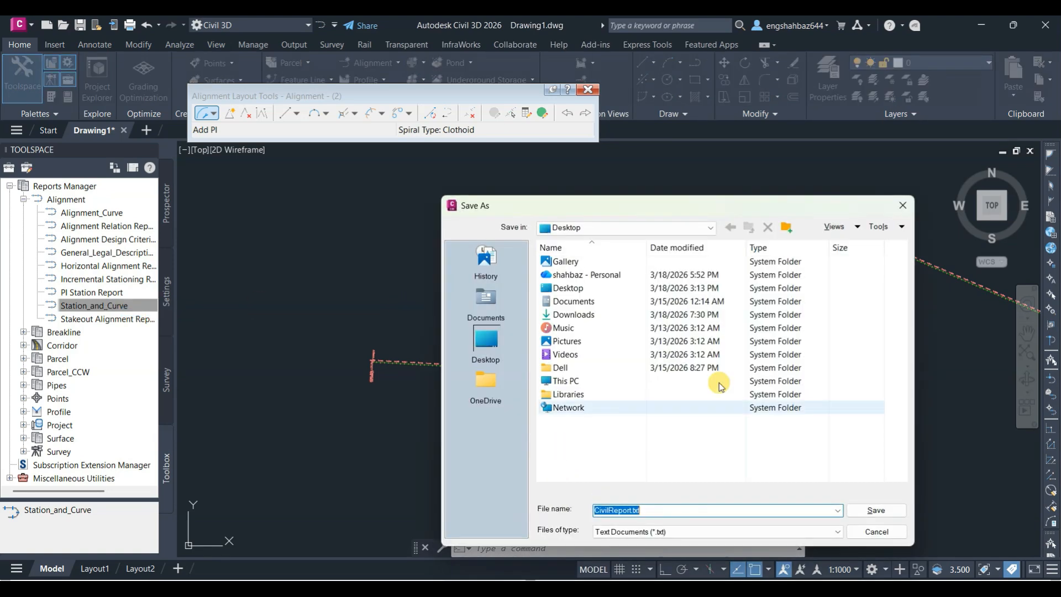
{"action": "left_click", "coordinate": [873, 513]}
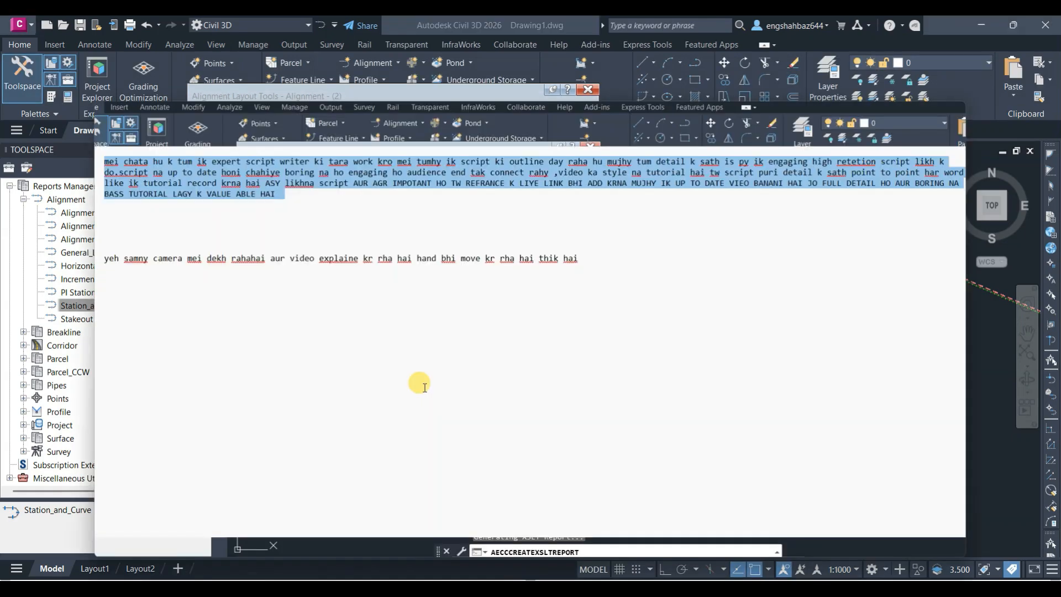
Step: Read the tangent and curve data for both alignments in CivilReport.txt and close the report
{"action": "scroll", "coordinate": [406, 367], "scroll_direction": "down", "scroll_amount": 6}
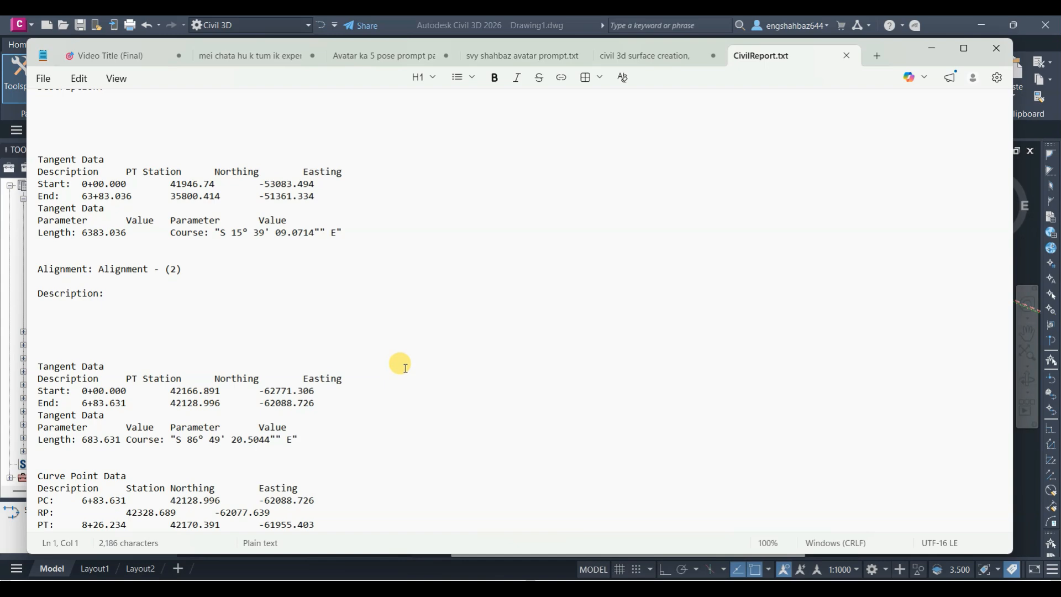
{"action": "scroll", "coordinate": [303, 373], "scroll_direction": "down", "scroll_amount": 5}
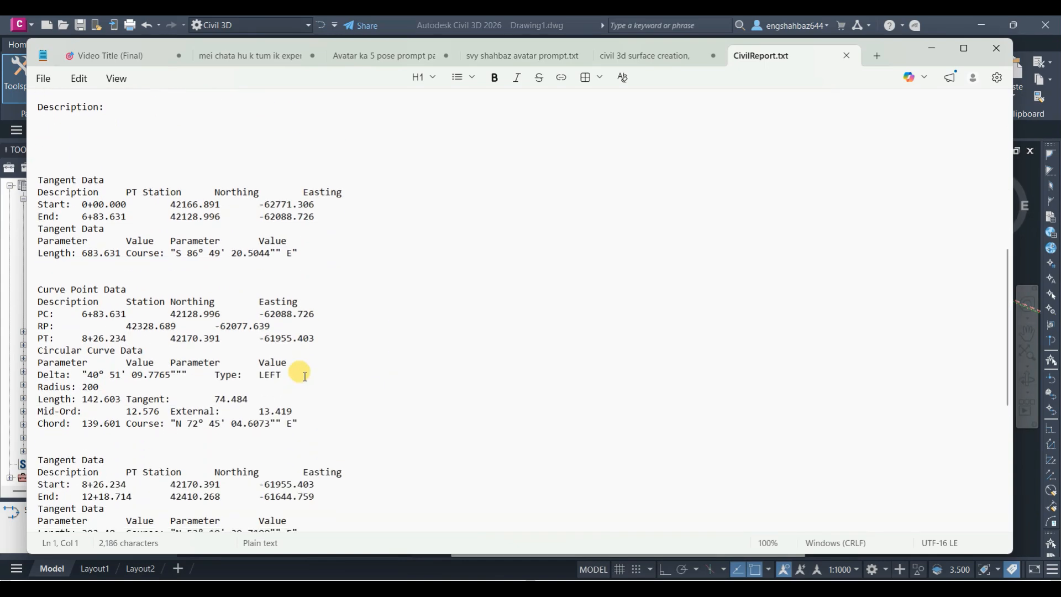
{"action": "scroll", "coordinate": [304, 377], "scroll_direction": "down", "scroll_amount": 8}
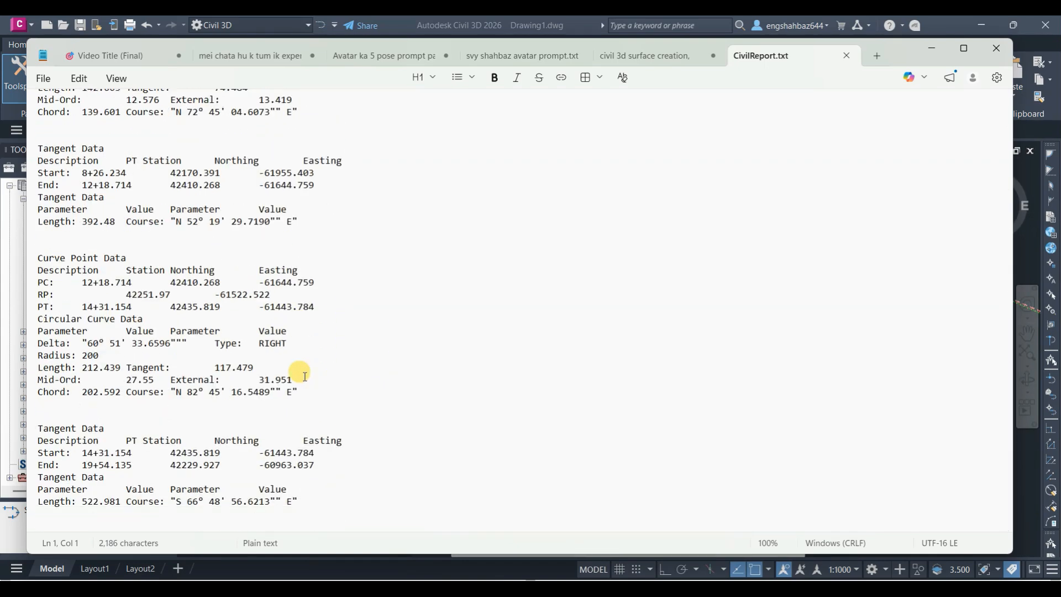
{"action": "scroll", "coordinate": [303, 374], "scroll_direction": "up", "scroll_amount": 15}
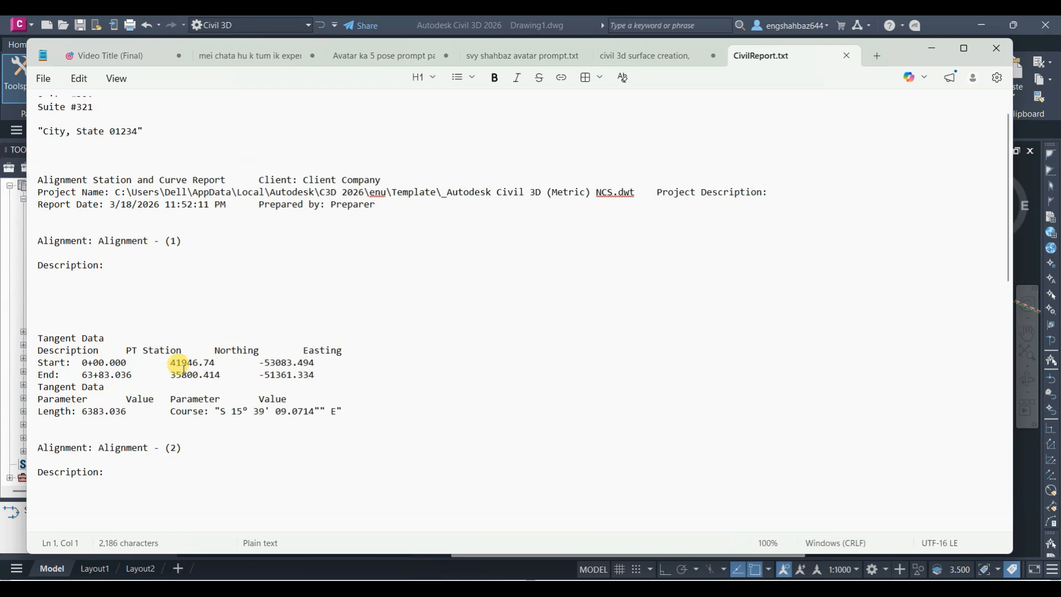
{"action": "scroll", "coordinate": [184, 367], "scroll_direction": "down", "scroll_amount": 3}
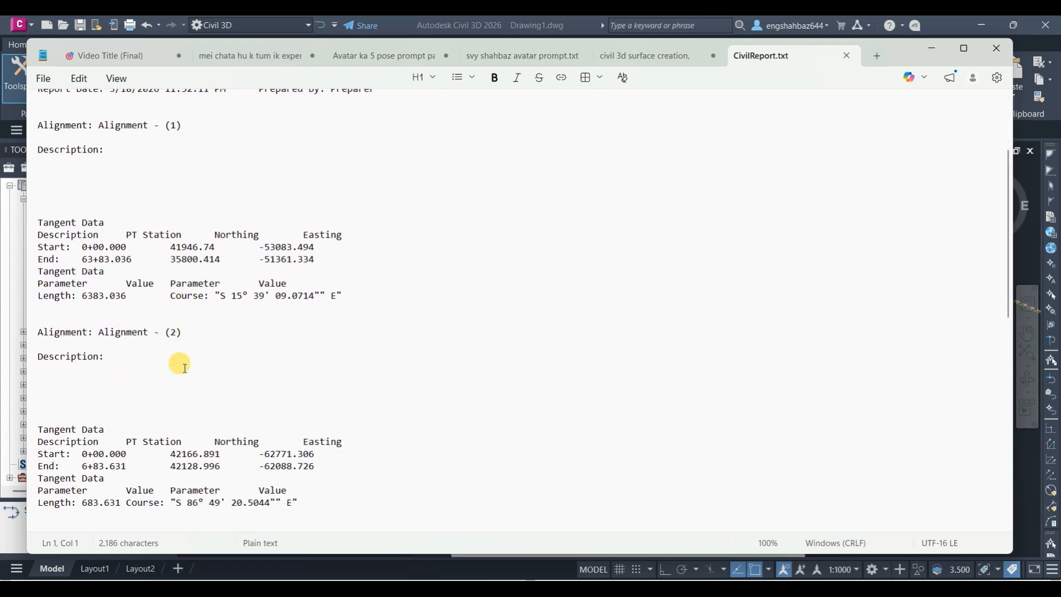
{"action": "scroll", "coordinate": [179, 365], "scroll_direction": "down", "scroll_amount": 2}
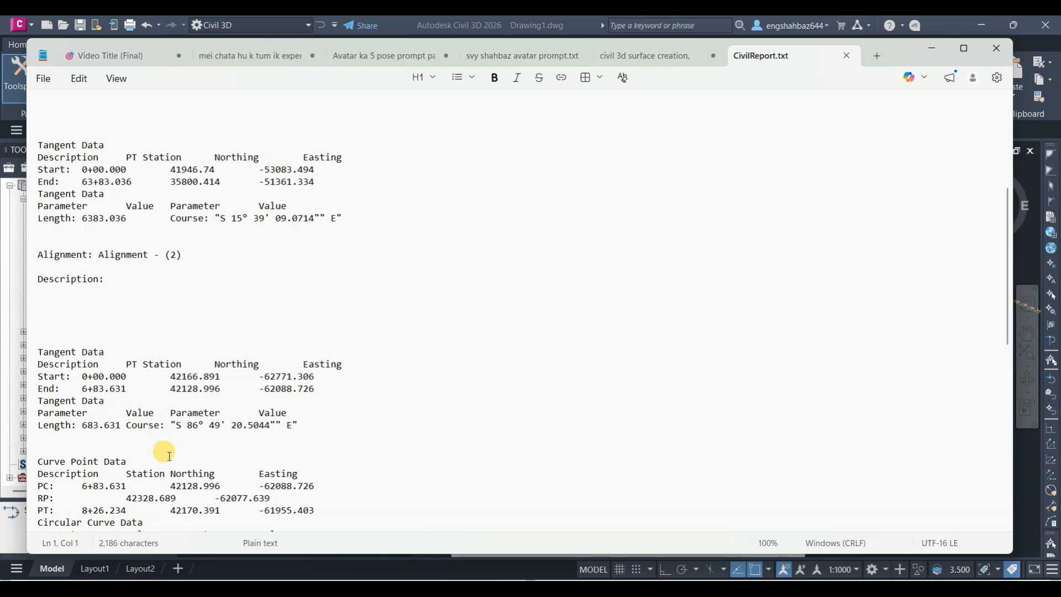
{"action": "scroll", "coordinate": [166, 453], "scroll_direction": "down", "scroll_amount": 1}
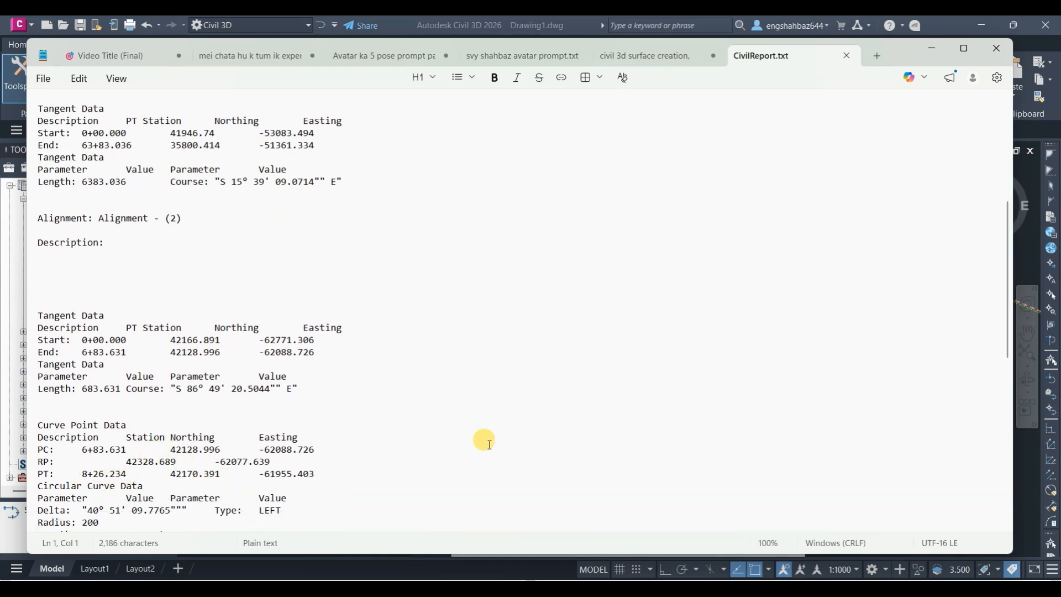
{"action": "scroll", "coordinate": [190, 438], "scroll_direction": "down", "scroll_amount": 5}
{"action": "left_click", "coordinate": [997, 48]}
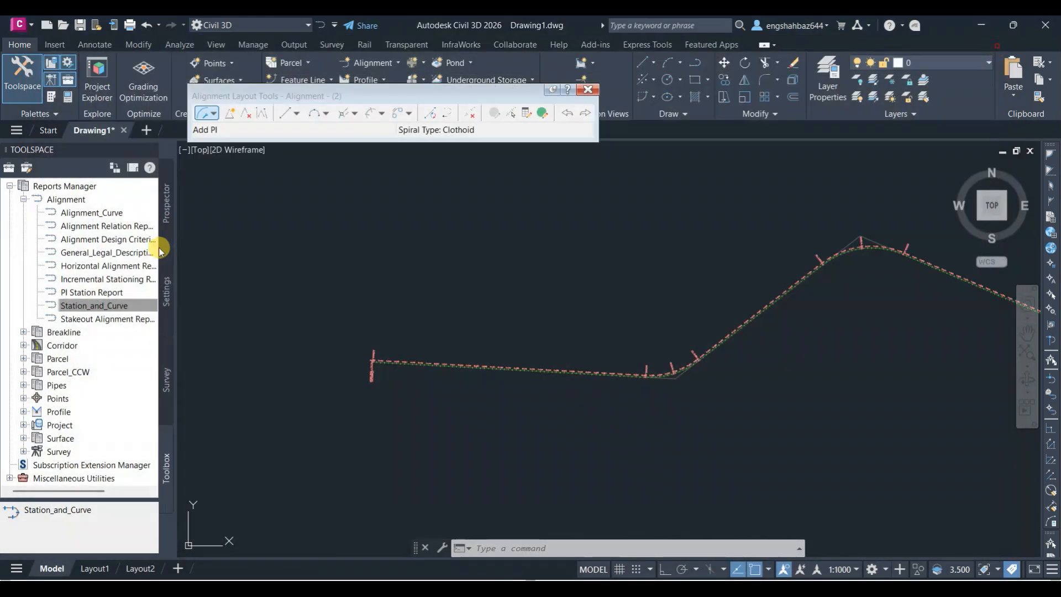
Step: Create the PI Station Report for both alignments as civilreport.html, review it, and finish the report setup
{"action": "right_click", "coordinate": [92, 289]}
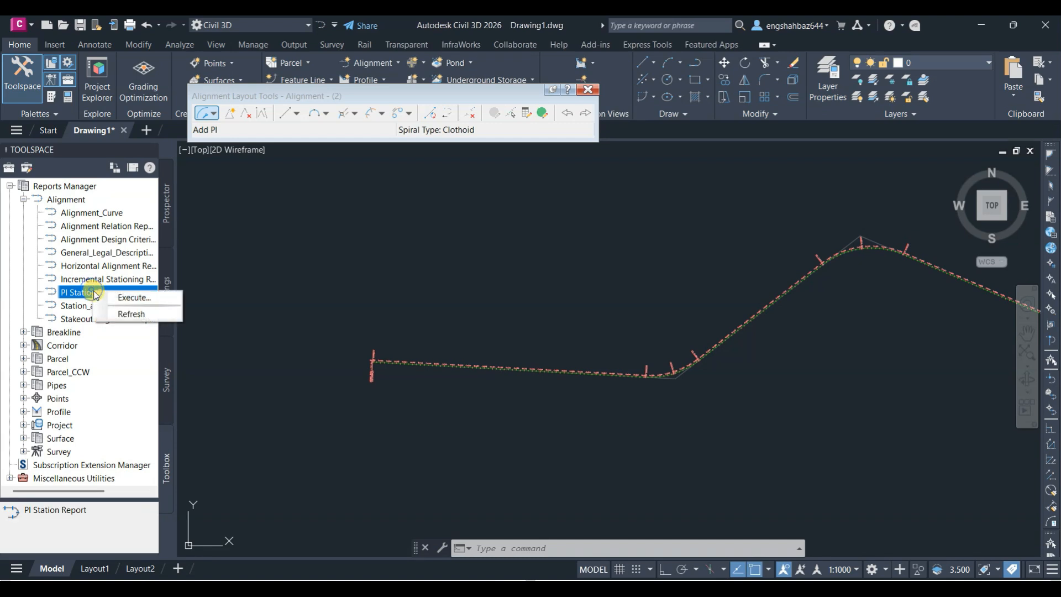
{"action": "left_click", "coordinate": [146, 298]}
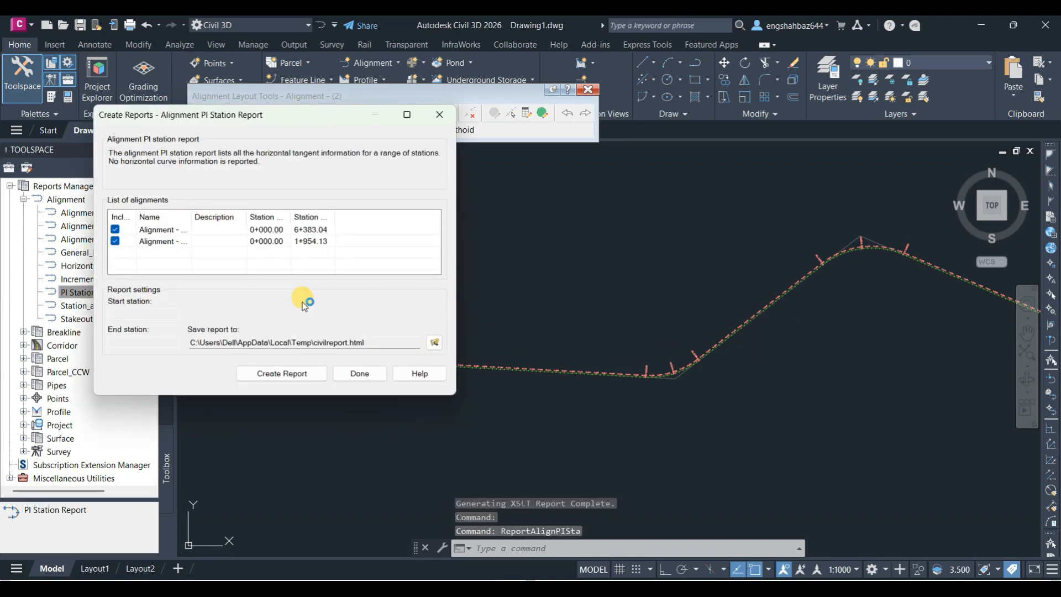
{"action": "left_click", "coordinate": [282, 374]}
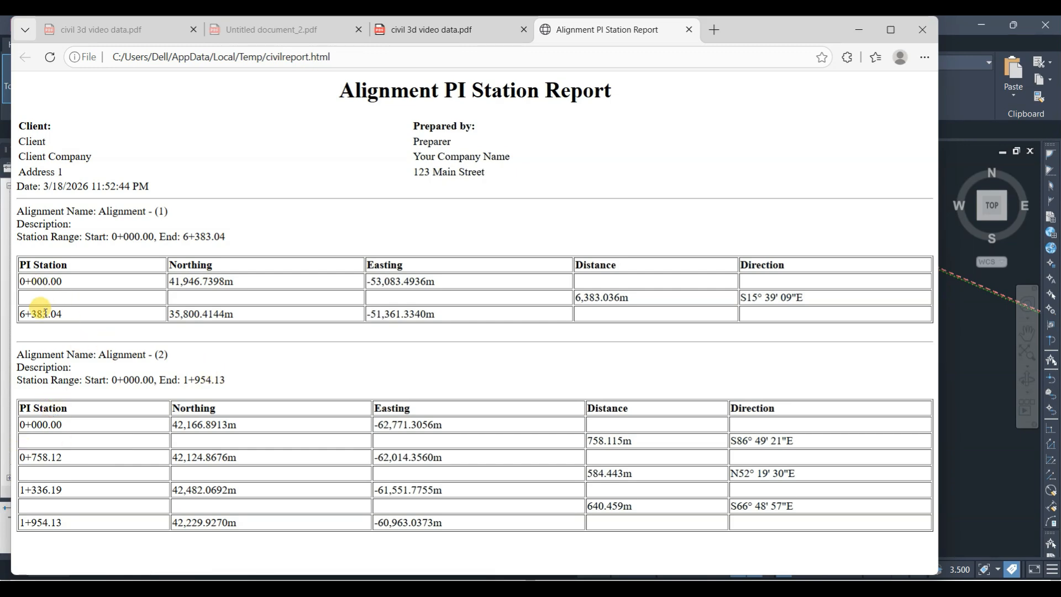
{"action": "left_click", "coordinate": [915, 23]}
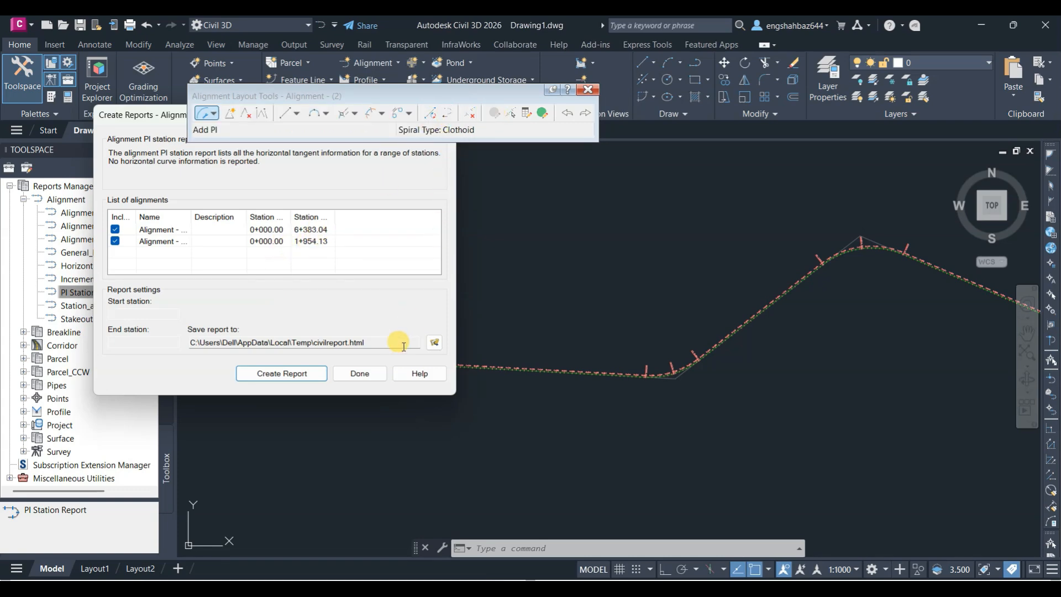
{"action": "left_click", "coordinate": [362, 375]}
{"action": "scroll", "coordinate": [820, 410], "scroll_direction": "up", "scroll_amount": 5}
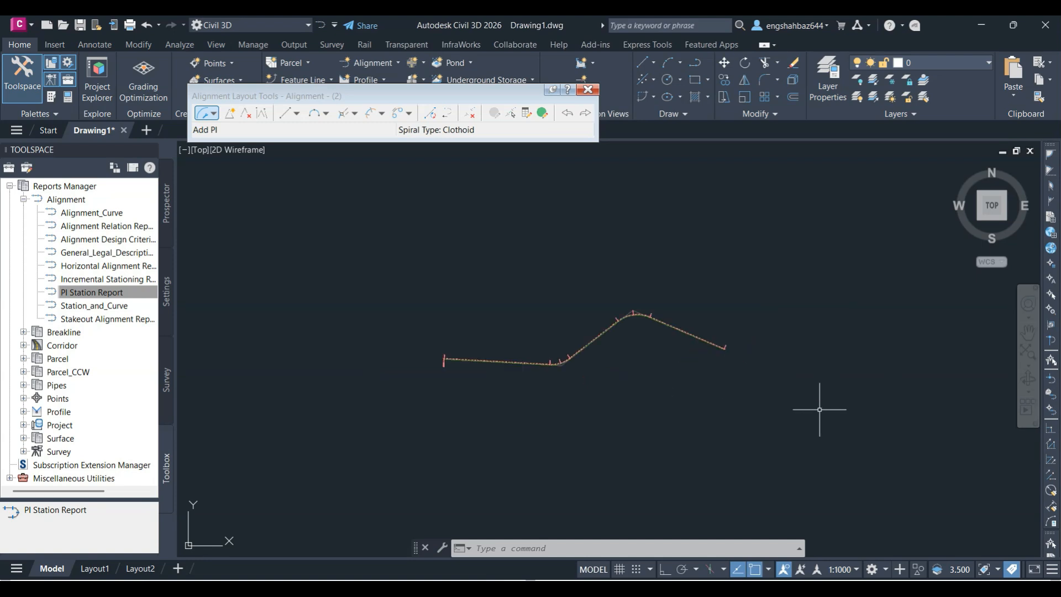
{"action": "scroll", "coordinate": [560, 352], "scroll_direction": "up", "scroll_amount": 5}
{"action": "scroll", "coordinate": [561, 350], "scroll_direction": "down", "scroll_amount": 3}
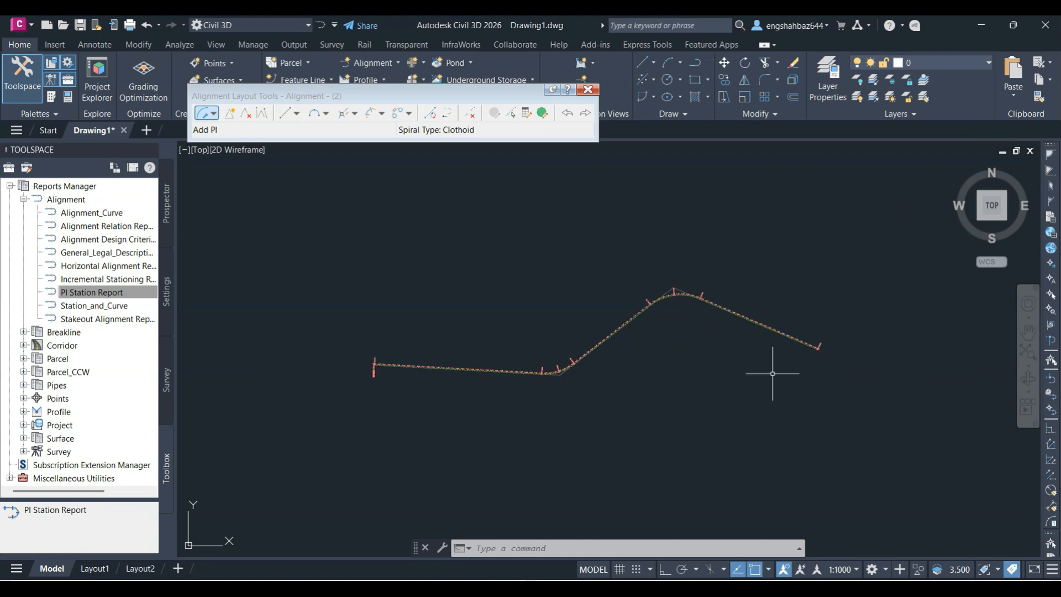